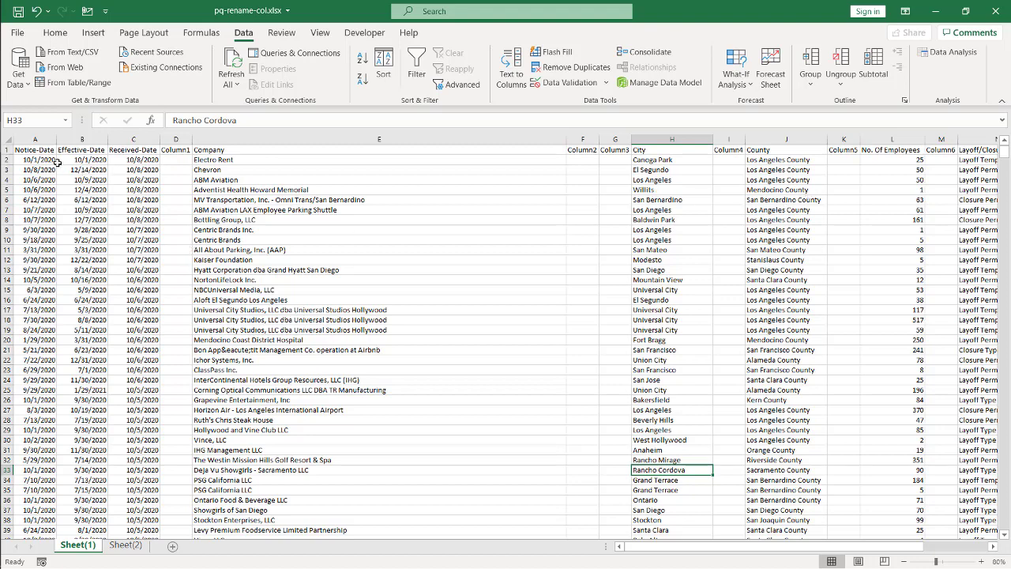
Select row 1, the whole header row of the layoff data on Sheet(1).
{"action": "left_click", "coordinate": [10, 150]}
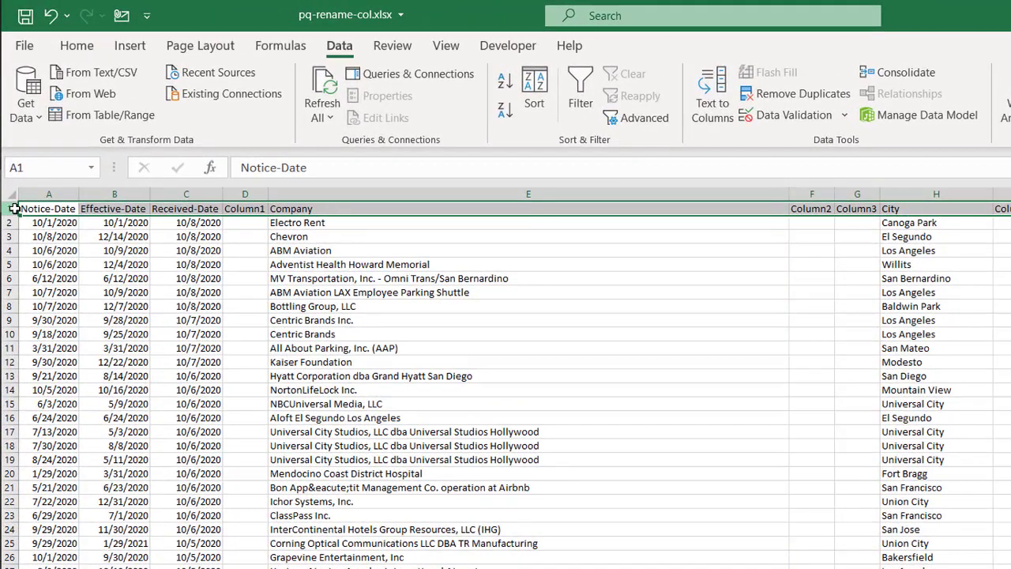
Replace every dash in the headers with a space (3 replacements).
{"action": "key", "text": "ctrl+h"}
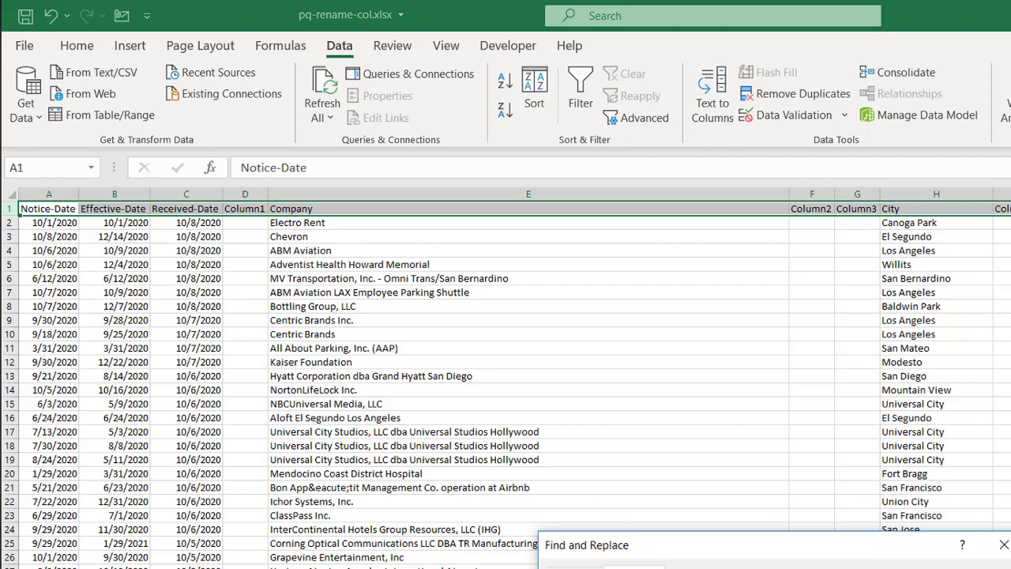
{"action": "type", "text": "-"}
{"action": "key", "text": "Tab"}
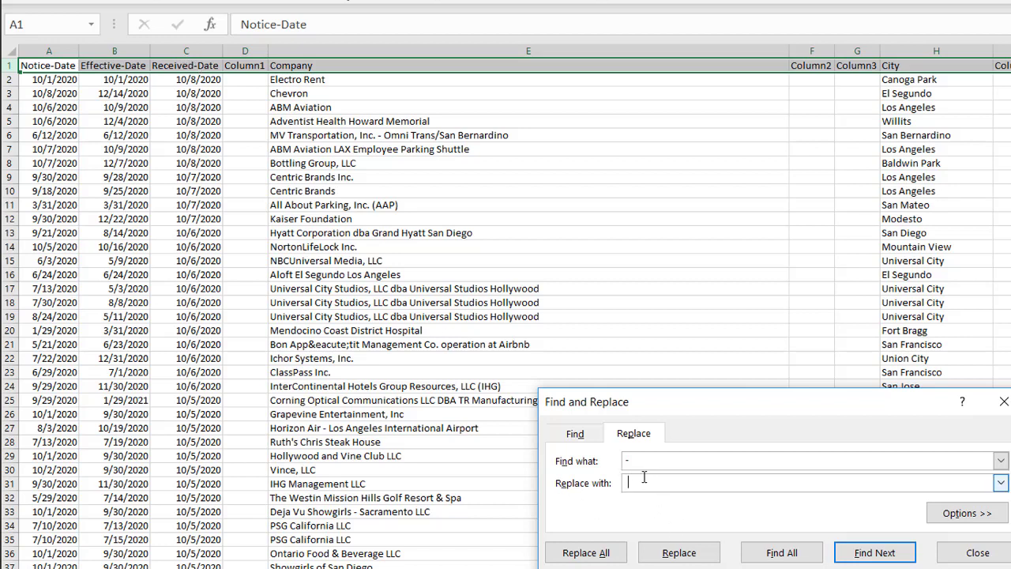
{"action": "left_click", "coordinate": [607, 553]}
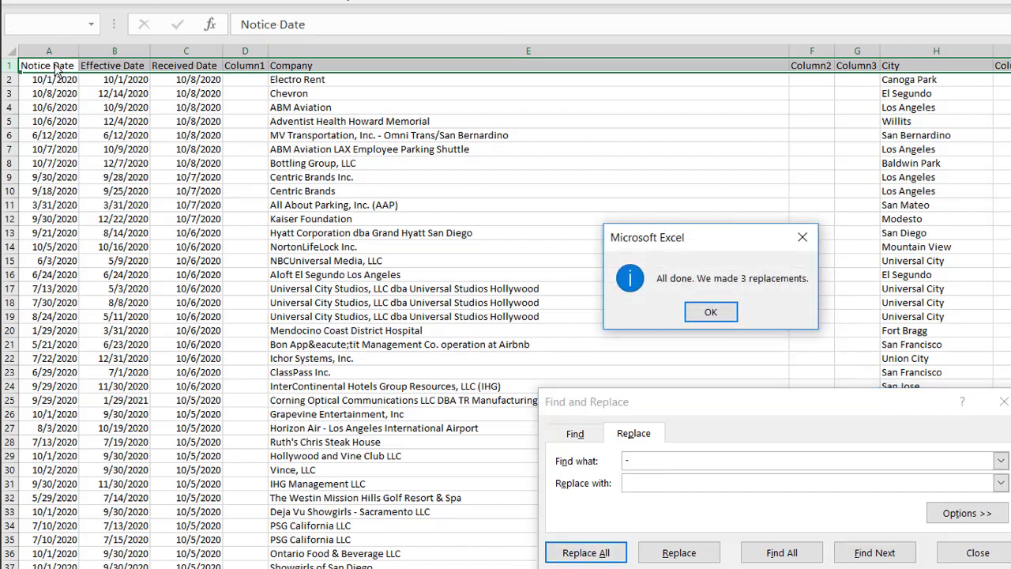
{"action": "left_click", "coordinate": [724, 313]}
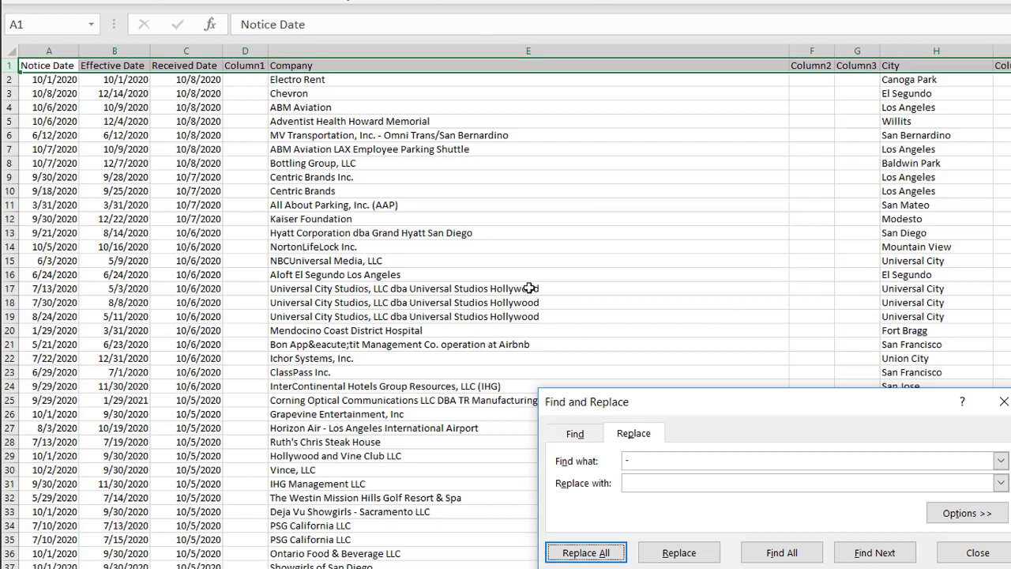
Replace 'Column' with 'Blank' in the headers (9 replacements).
{"action": "left_click", "coordinate": [633, 460]}
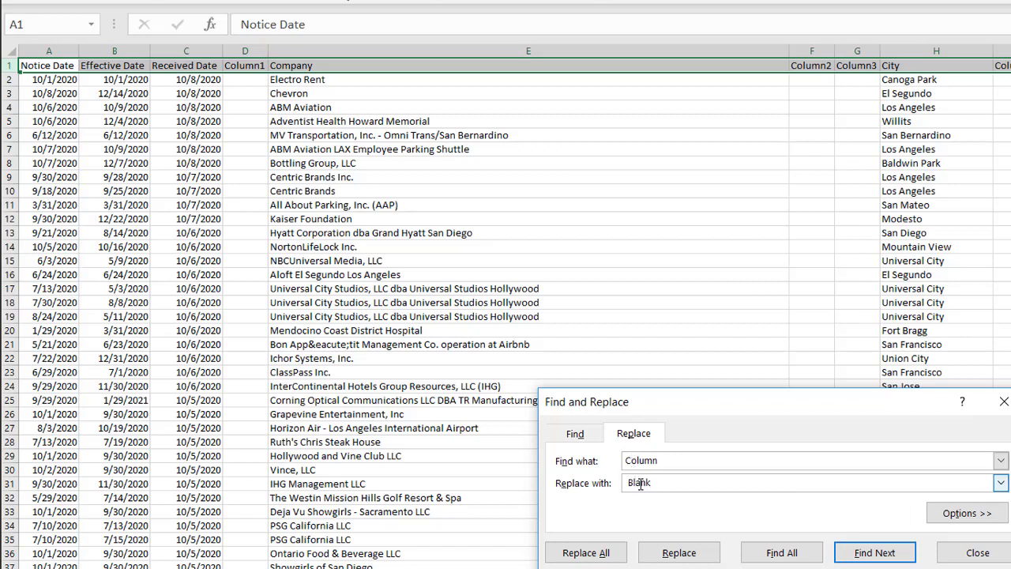
{"action": "left_click", "coordinate": [606, 553]}
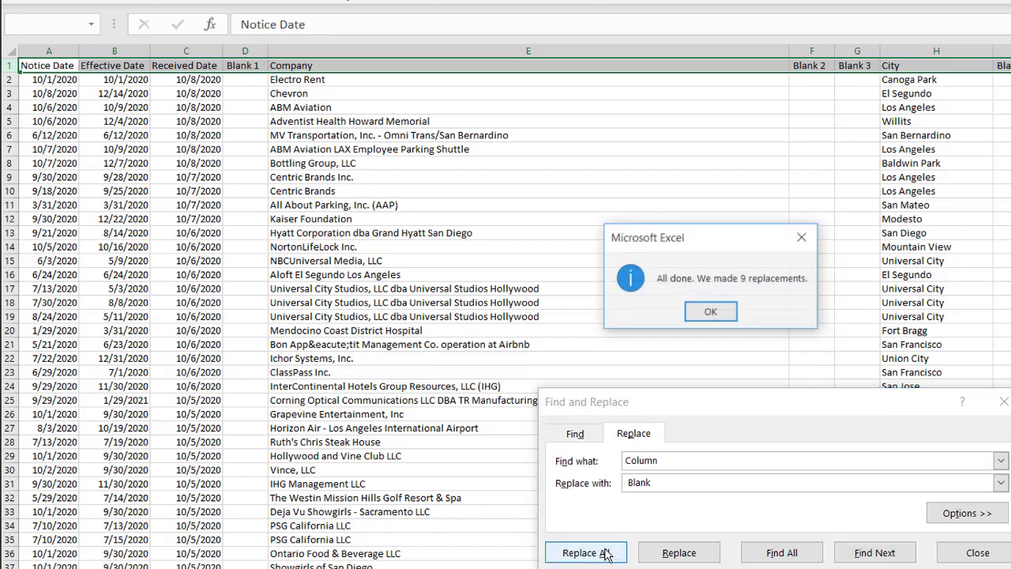
{"action": "left_click", "coordinate": [711, 312]}
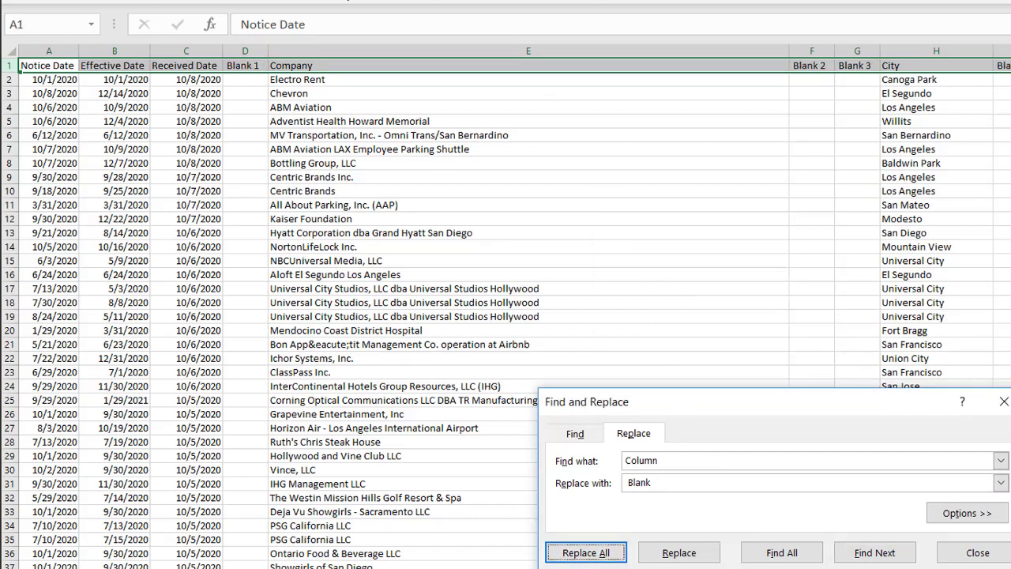
{"action": "left_click", "coordinate": [972, 555]}
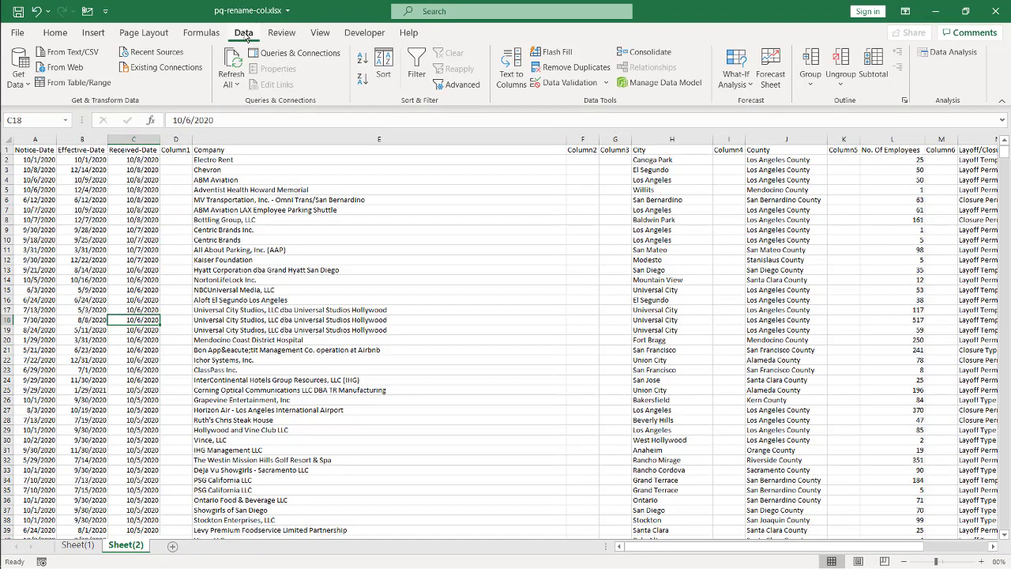
Convert Sheet(2)'s data into table Table3 with headers and load it into Power Query.
{"action": "left_click", "coordinate": [67, 88]}
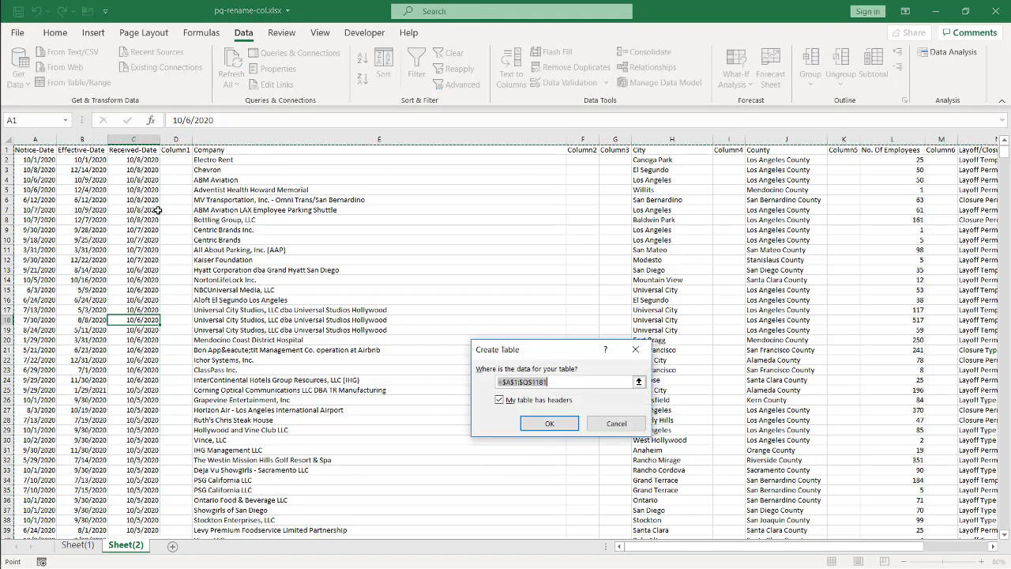
{"action": "left_click", "coordinate": [547, 424]}
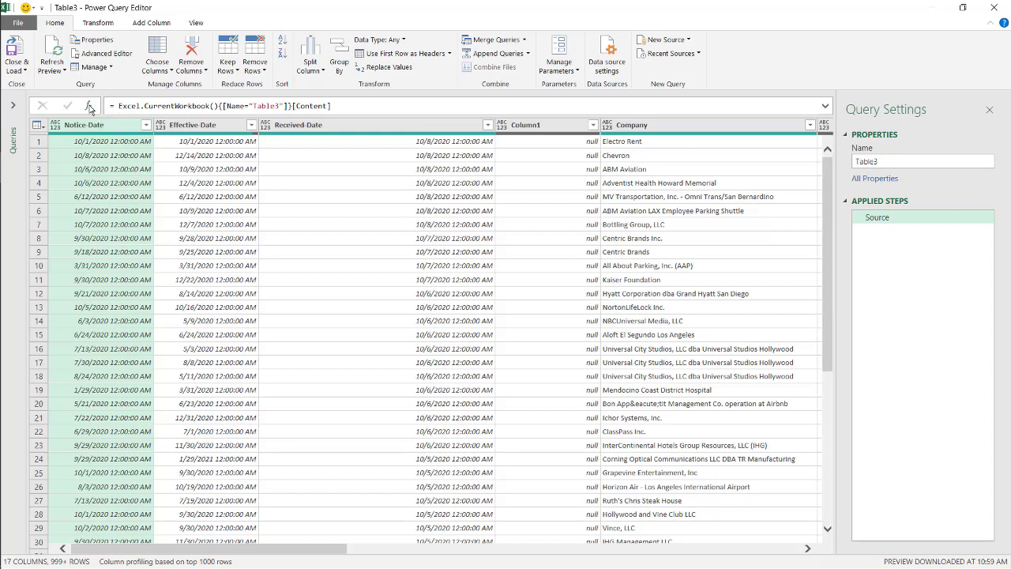
Add a custom step and replace its Source reference with Table.TransformColumnNames.
{"action": "left_click", "coordinate": [89, 108]}
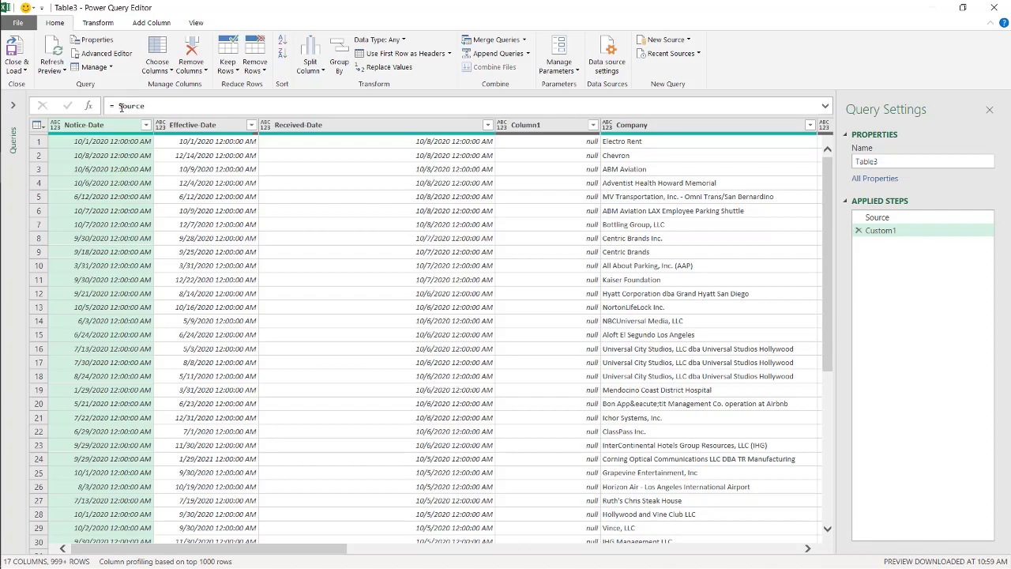
{"action": "double_click", "coordinate": [123, 106]}
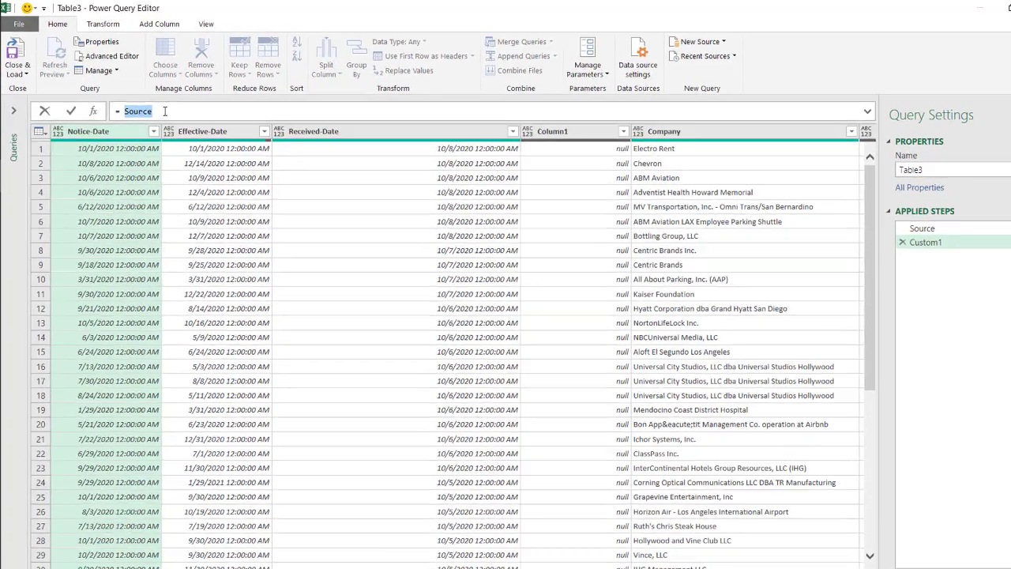
{"action": "type", "text": "Tabe"}
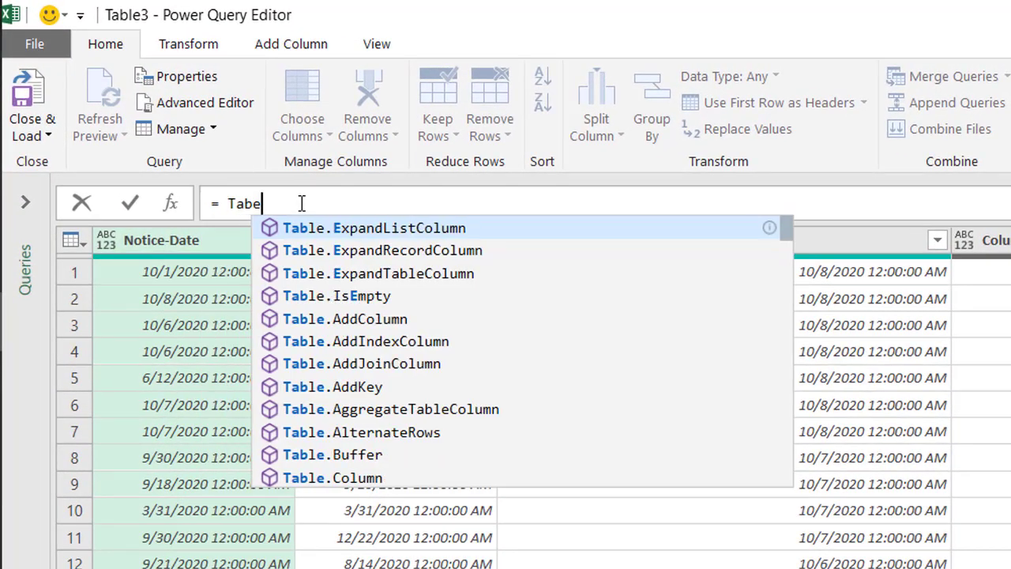
{"action": "key", "text": "BackSpace"}
{"action": "type", "text": "le."}
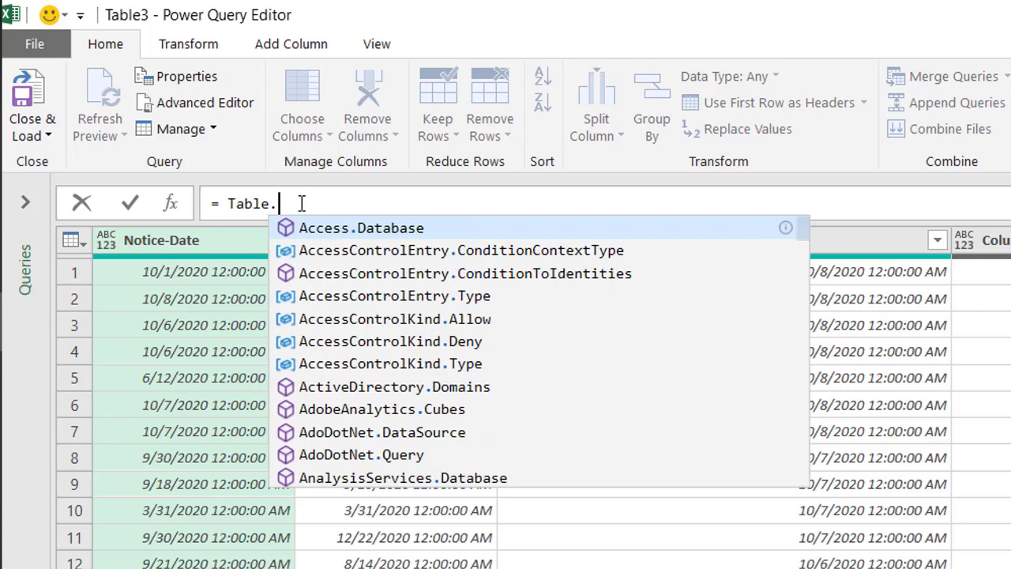
{"action": "type", "text": "Trans"}
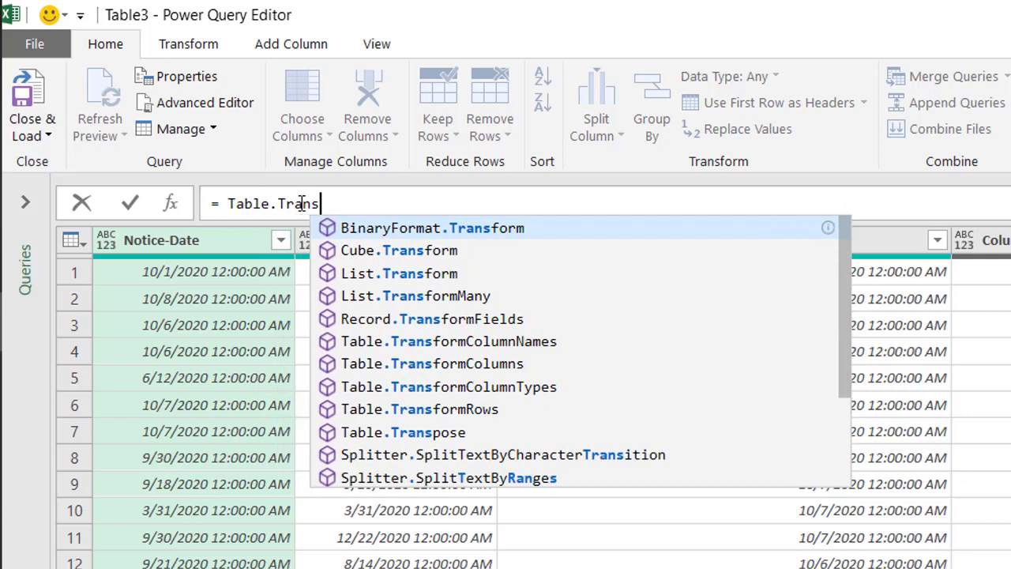
{"action": "type", "text": "for"}
{"action": "key", "text": "BackSpace"}
{"action": "type", "text": "orm"}
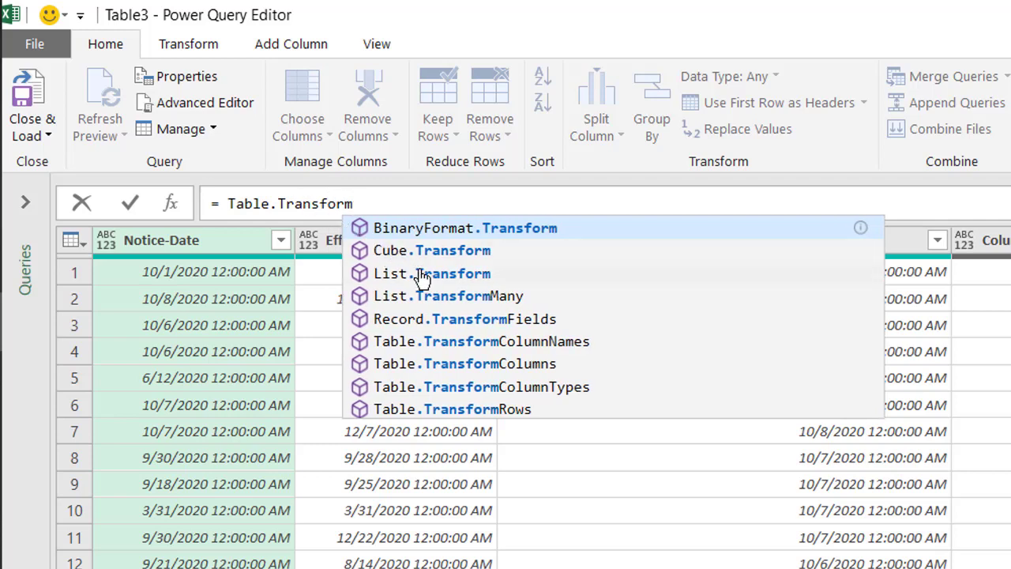
{"action": "left_click", "coordinate": [483, 345]}
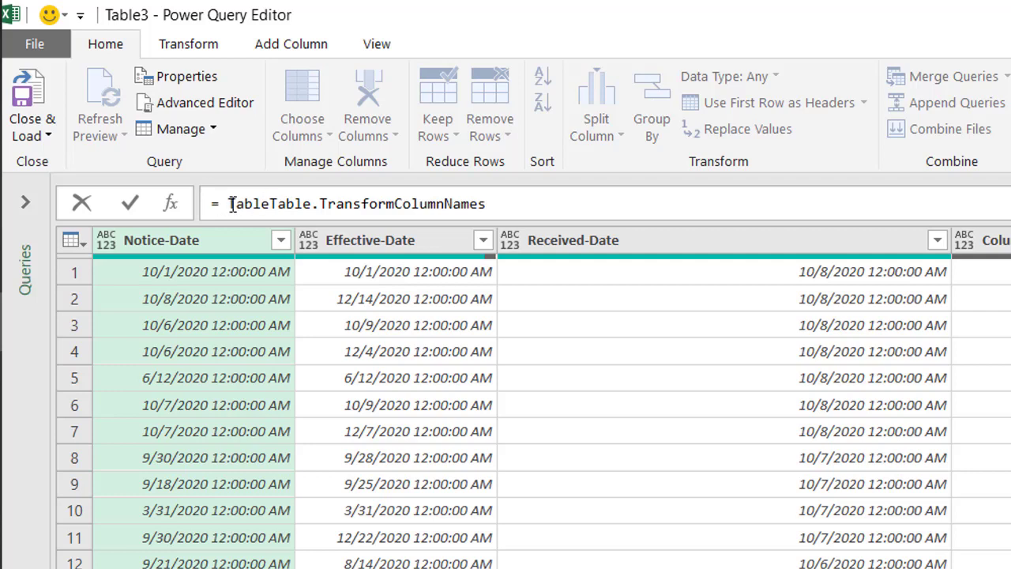
Remove the duplicated Table prefix and begin the arguments with '(Sour'.
{"action": "double_click", "coordinate": [271, 198]}
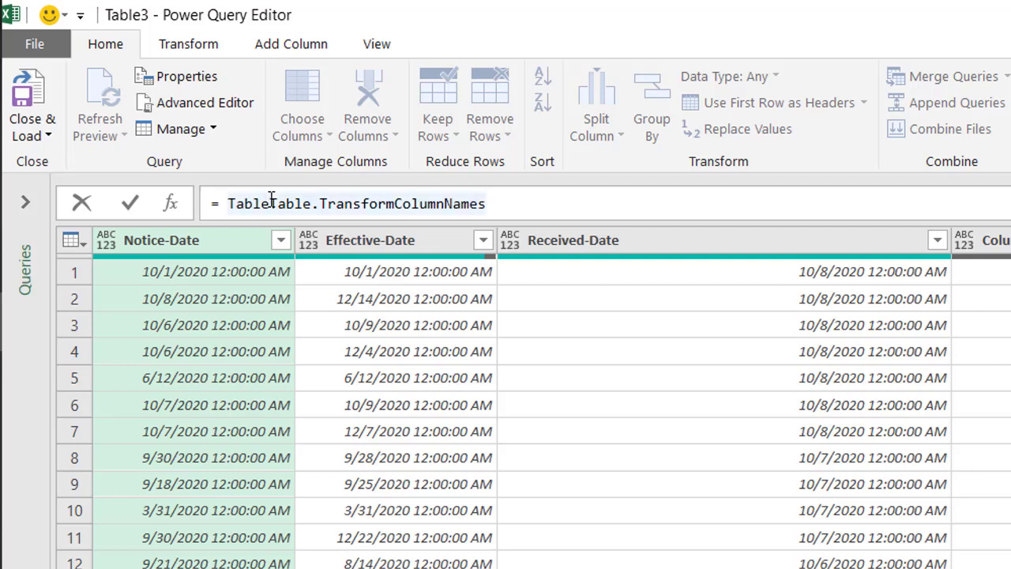
{"action": "left_click", "coordinate": [271, 203]}
{"action": "key", "text": "BackSpace"}
{"action": "key", "text": "BackSpace"}
{"action": "key", "text": "BackSpace"}
{"action": "key", "text": "BackSpace"}
{"action": "key", "text": "BackSpace"}
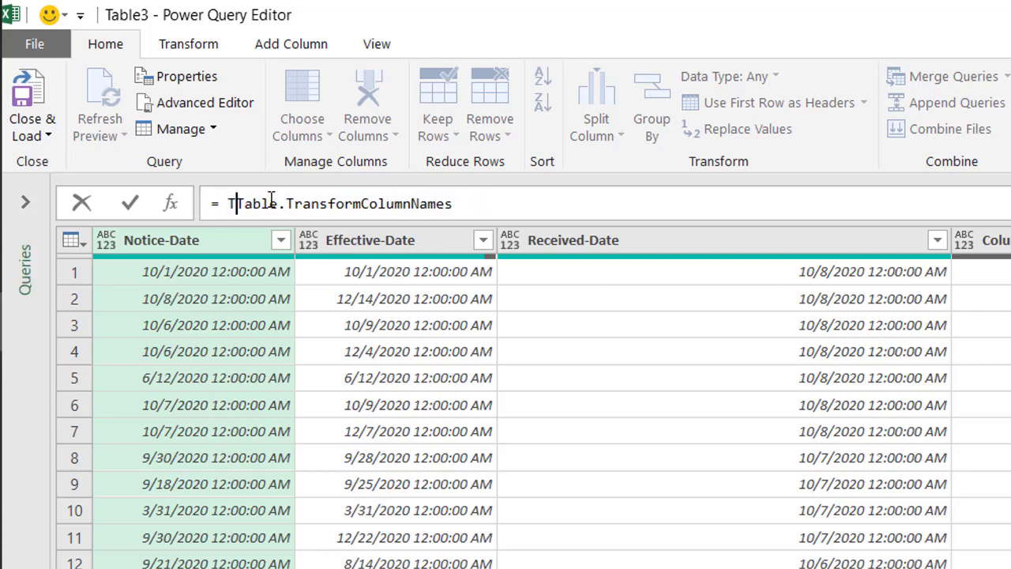
{"action": "double_click", "coordinate": [456, 202]}
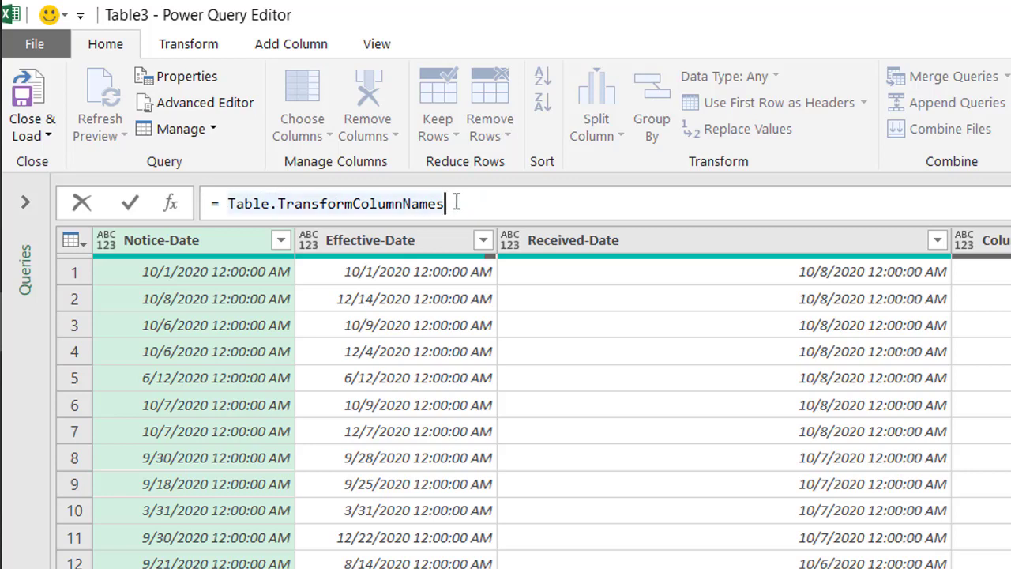
{"action": "type", "text": "("}
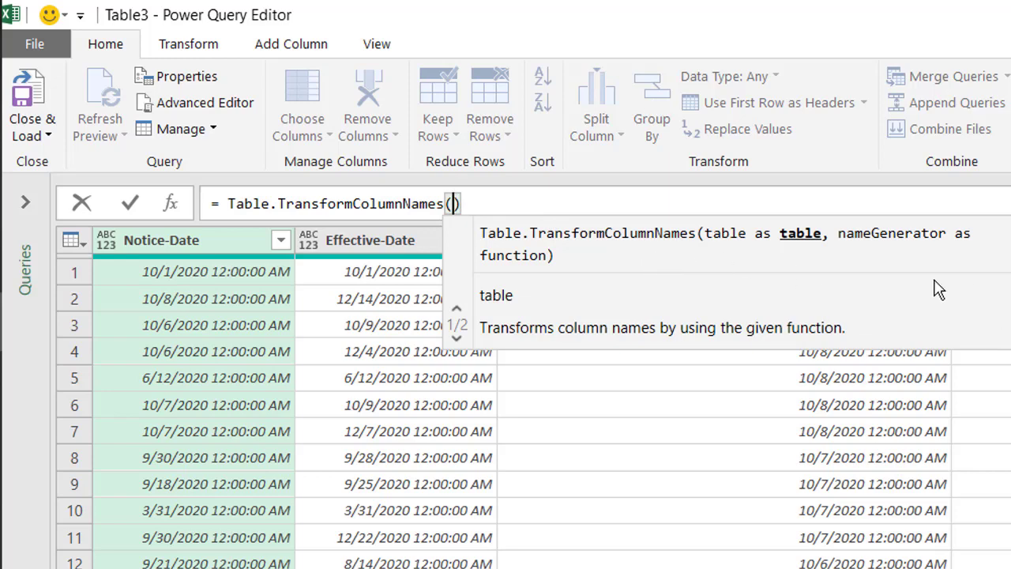
{"action": "type", "text": "Sour"}
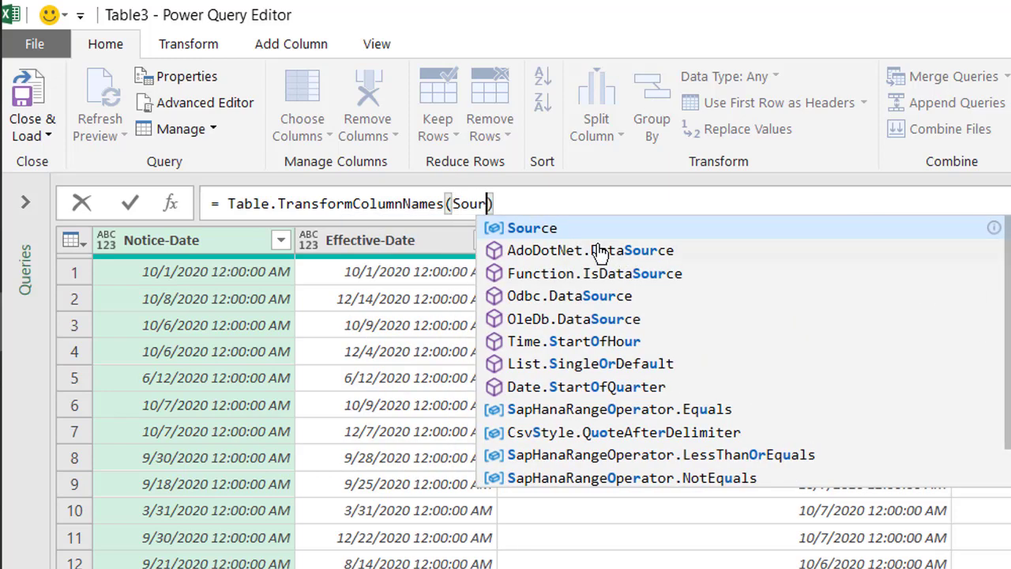
Finish and apply the formula Table.TransformColumnNames(Source, each Text.Replace(_,"-"," ")).
{"action": "left_click", "coordinate": [587, 231]}
{"action": "type", "text": ","}
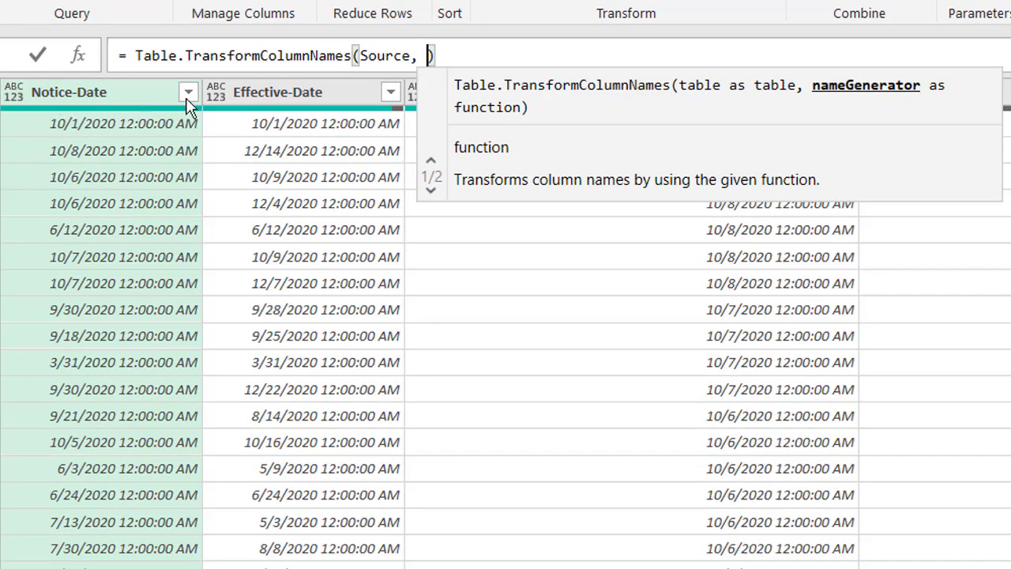
{"action": "type", "text": " easc"}
{"action": "key", "text": "BackSpace"}
{"action": "key", "text": "BackSpace"}
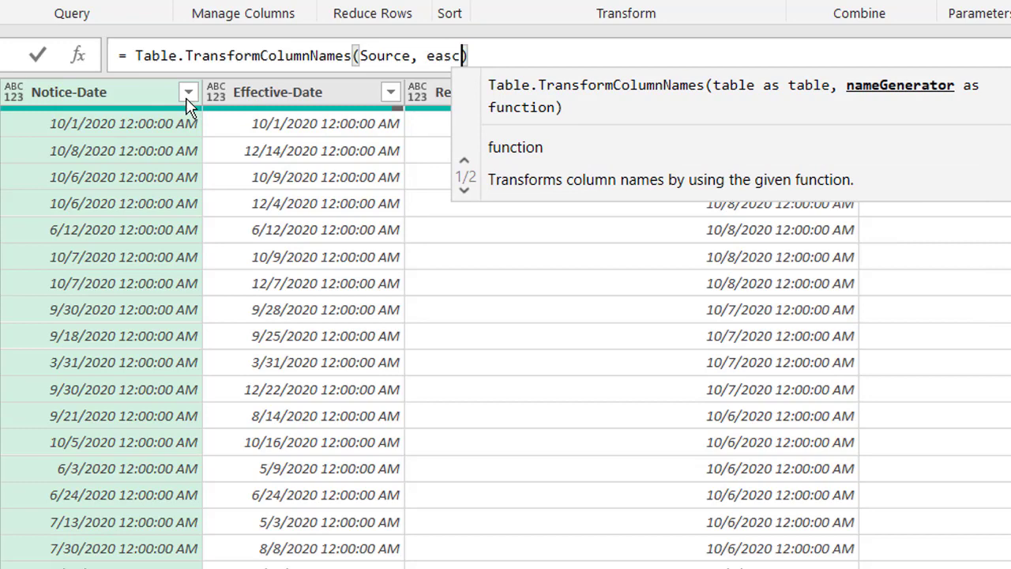
{"action": "type", "text": "ch "}
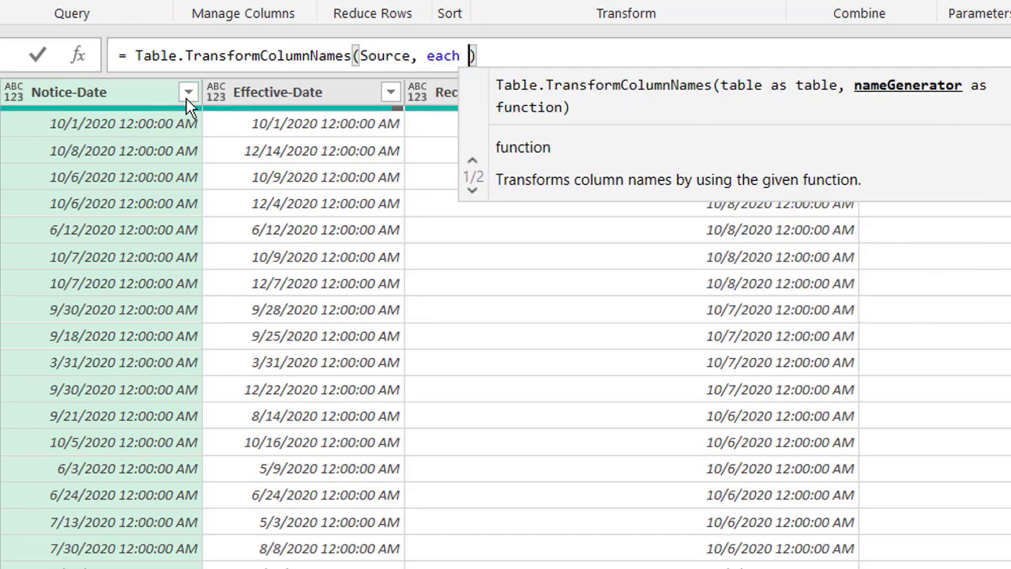
{"action": "type", "text": "Text"}
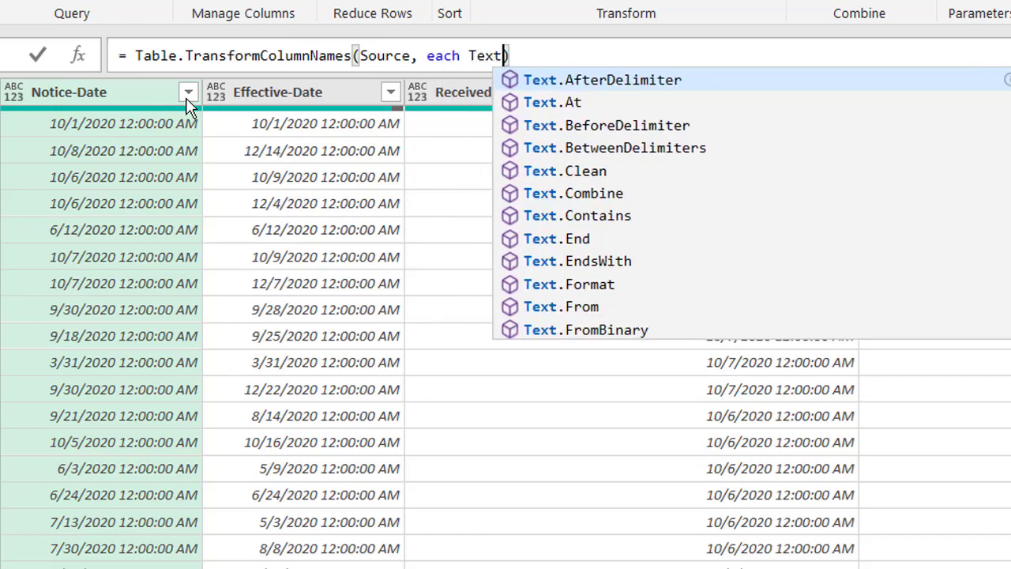
{"action": "type", "text": ".r"}
{"action": "key", "text": "BackSpace"}
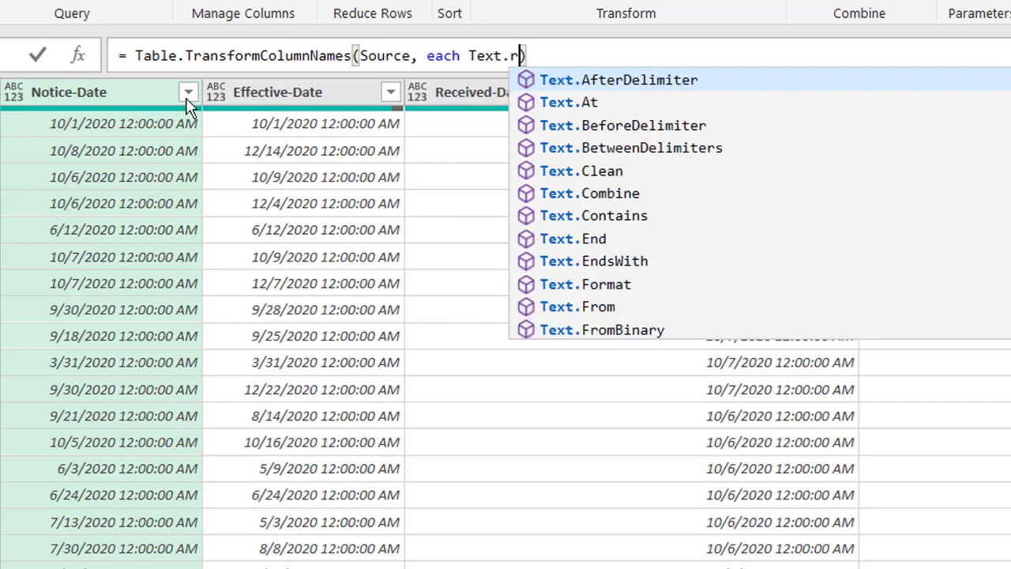
{"action": "type", "text": "Re"}
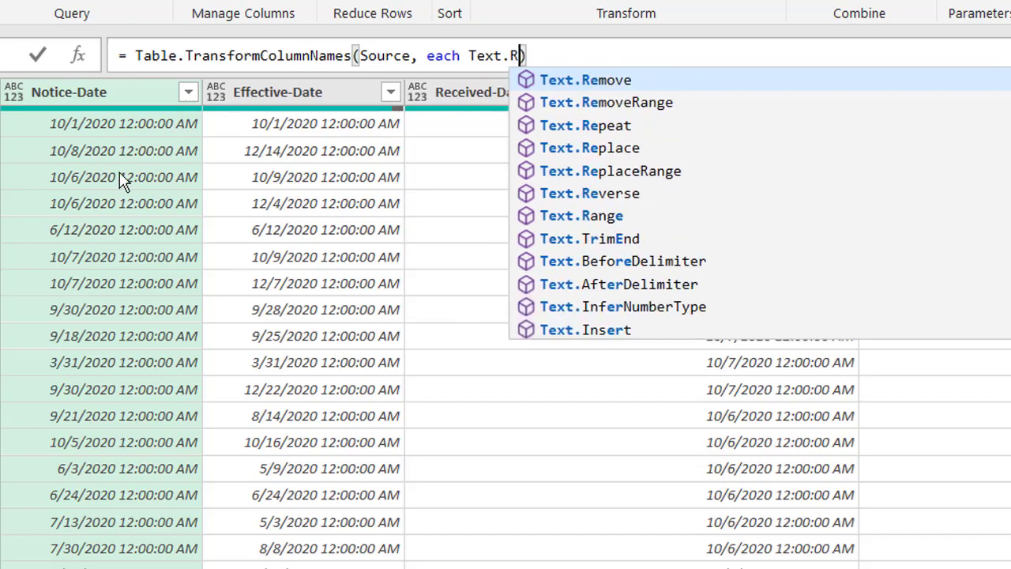
{"action": "left_click", "coordinate": [610, 158]}
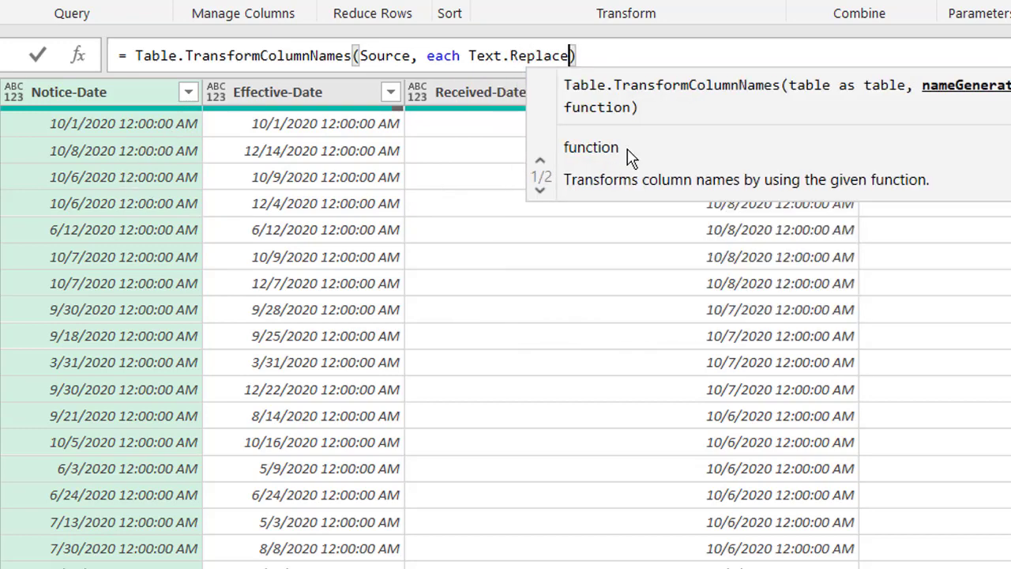
{"action": "type", "text": "("}
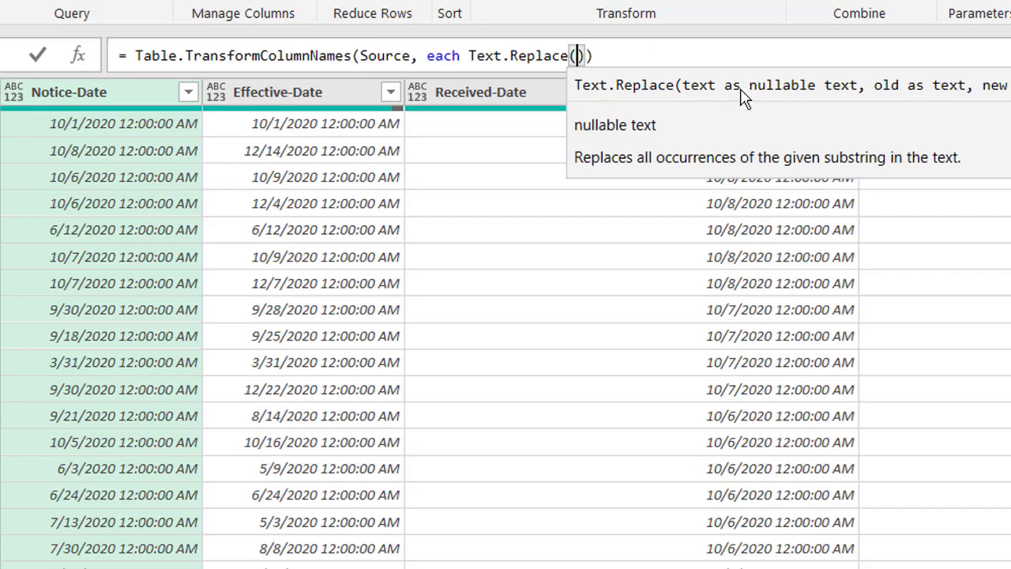
{"action": "type", "text": "_"}
{"action": "type", "text": ","}
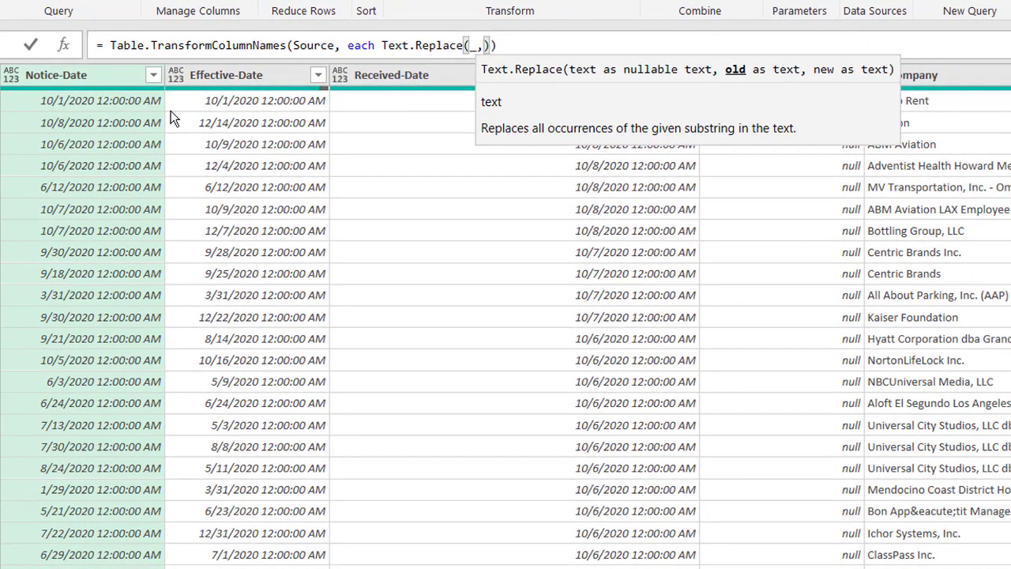
{"action": "type", "text": "\"\""}
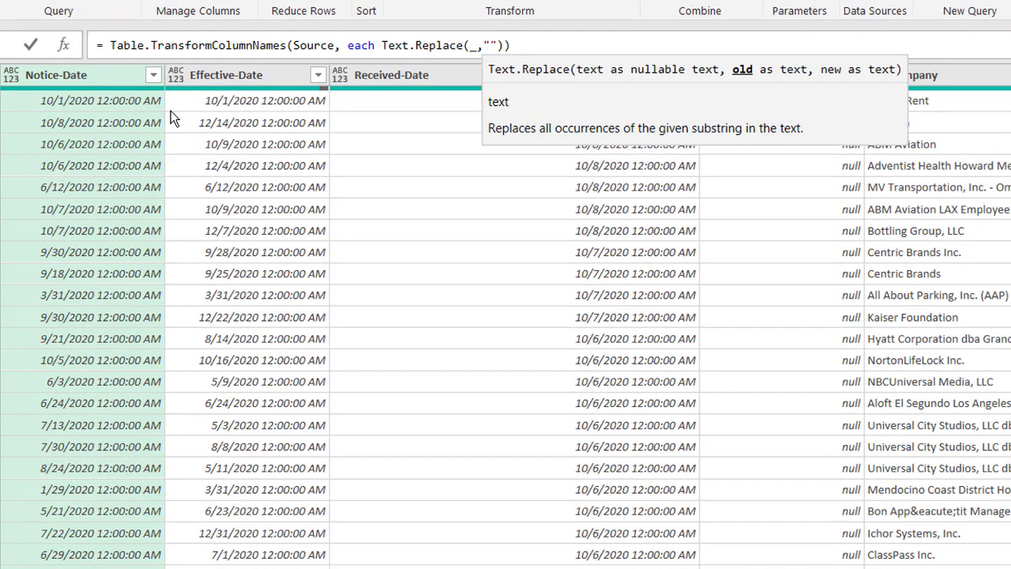
{"action": "type", "text": "-"}
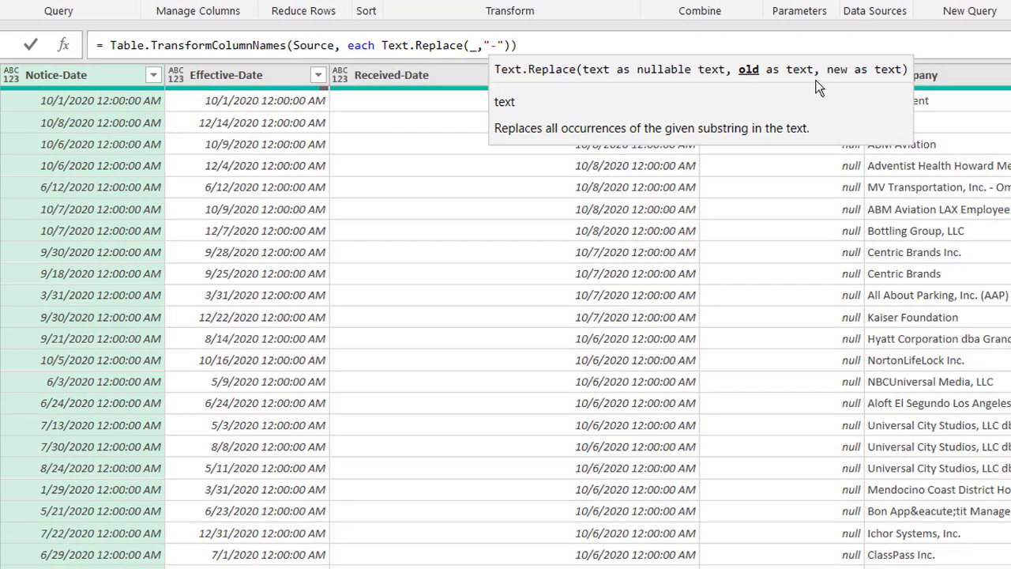
{"action": "key", "text": "Right"}
{"action": "type", "text": ","}
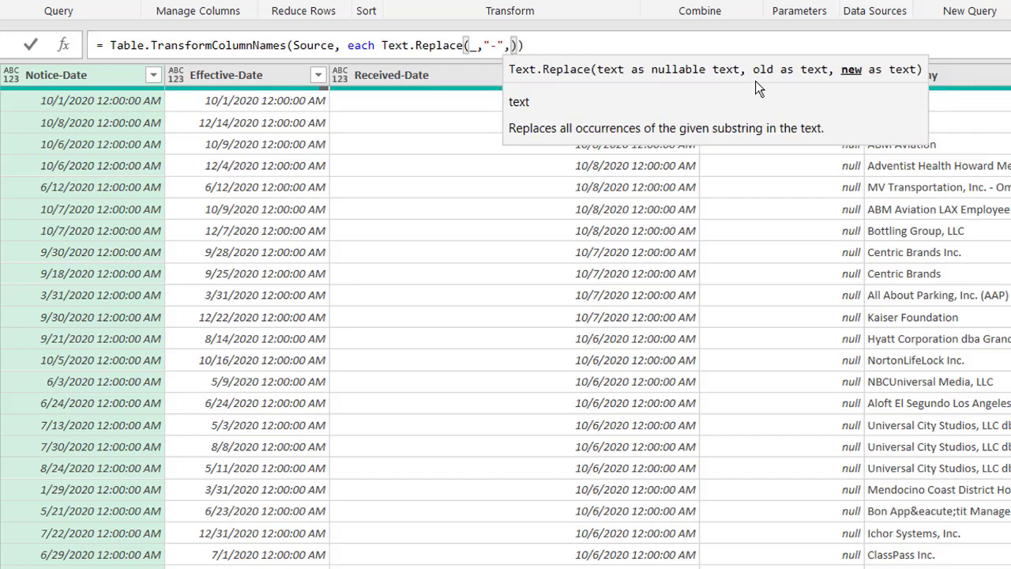
{"action": "type", "text": "\""}
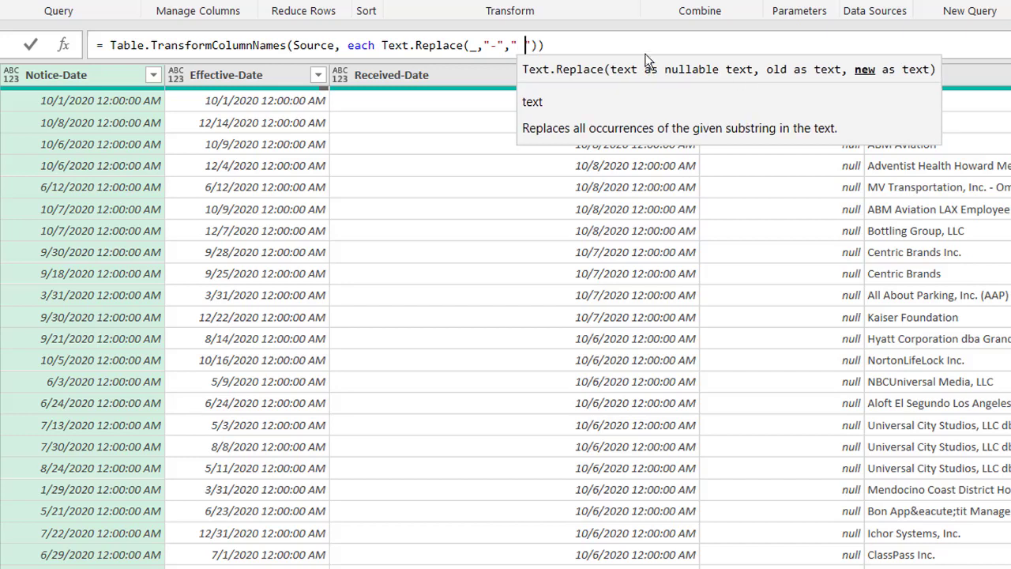
{"action": "left_click", "coordinate": [598, 48]}
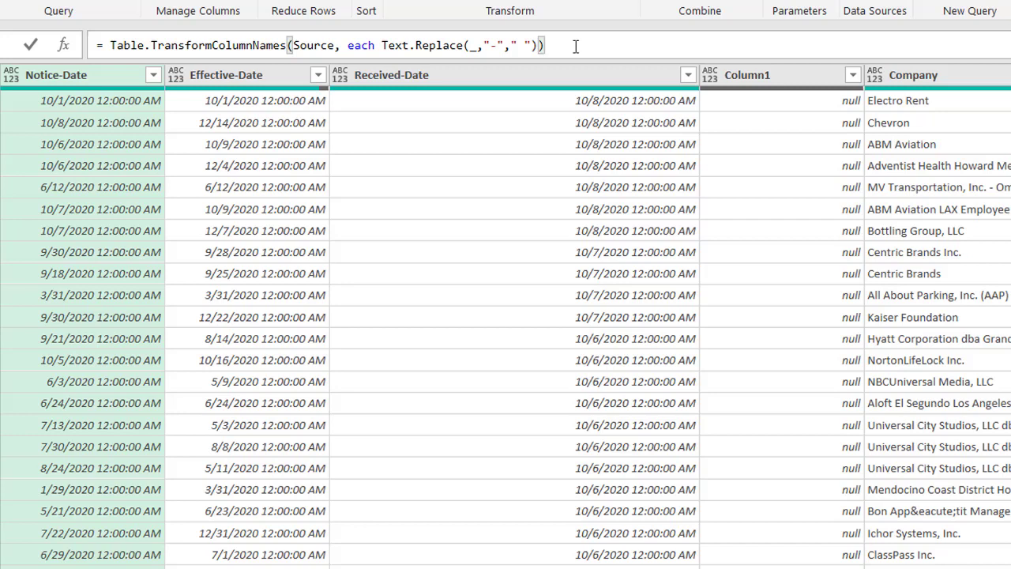
{"action": "key", "text": "Return"}
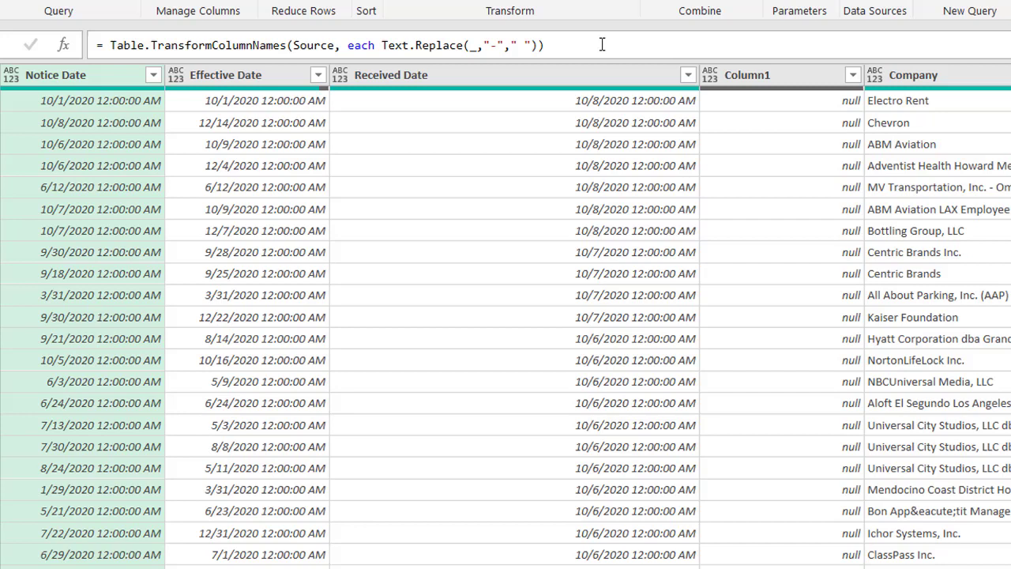
Add a Custom2 step and paste in a copy of the Custom1 header formula.
{"action": "left_click", "coordinate": [65, 46]}
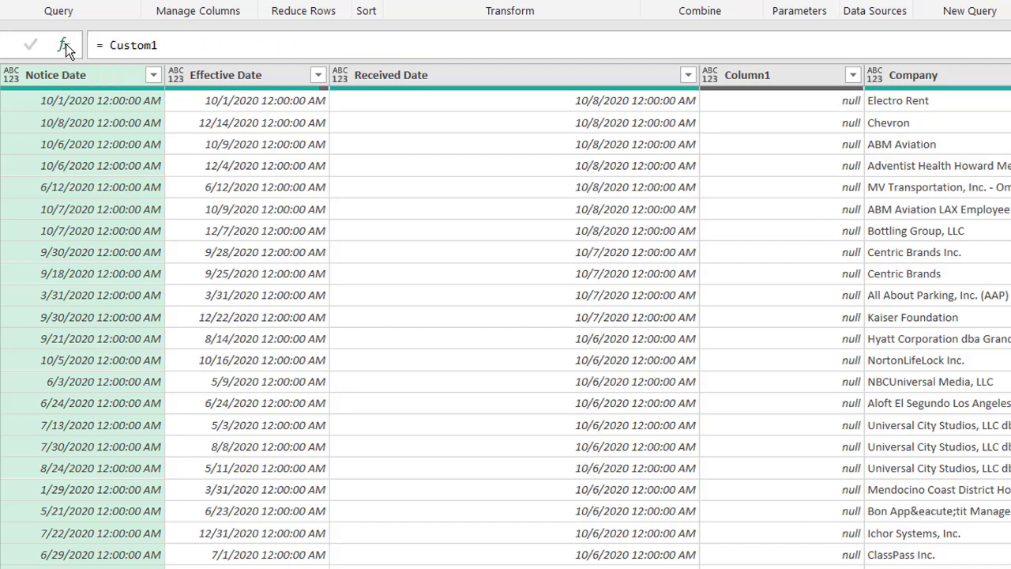
{"action": "left_click", "coordinate": [161, 45]}
{"action": "key", "text": "BackSpace"}
{"action": "key", "text": "BackSpace"}
{"action": "key", "text": "BackSpace"}
{"action": "key", "text": "BackSpace"}
{"action": "key", "text": "BackSpace"}
{"action": "key", "text": "BackSpace"}
{"action": "key", "text": "BackSpace"}
{"action": "type", "text": "Tabe"}
{"action": "key", "text": "BackSpace"}
{"action": "key", "text": "BackSpace"}
{"action": "key", "text": "BackSpace"}
{"action": "key", "text": "BackSpace"}
{"action": "key", "text": "BackSpace"}
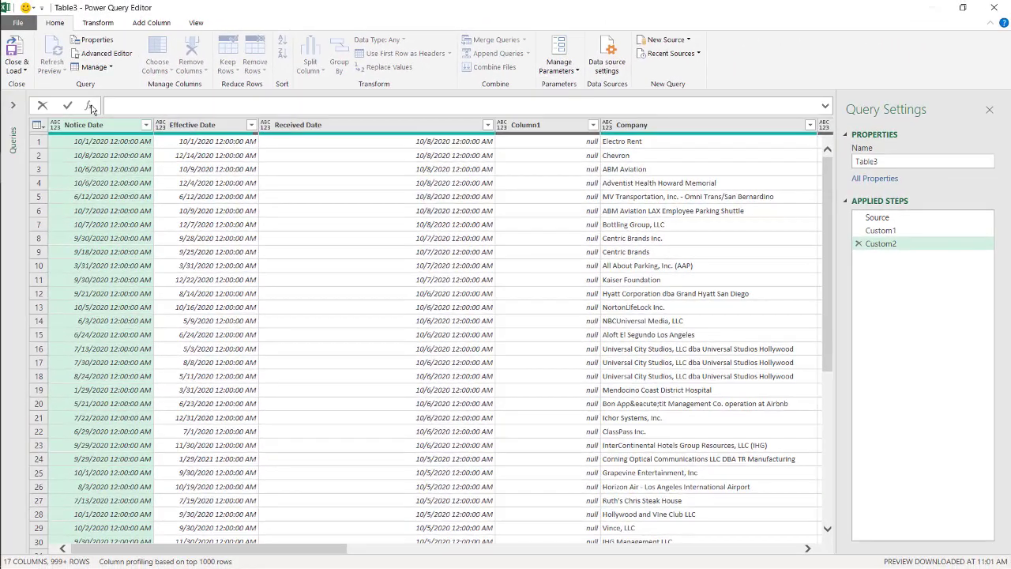
{"action": "key", "text": "Escape"}
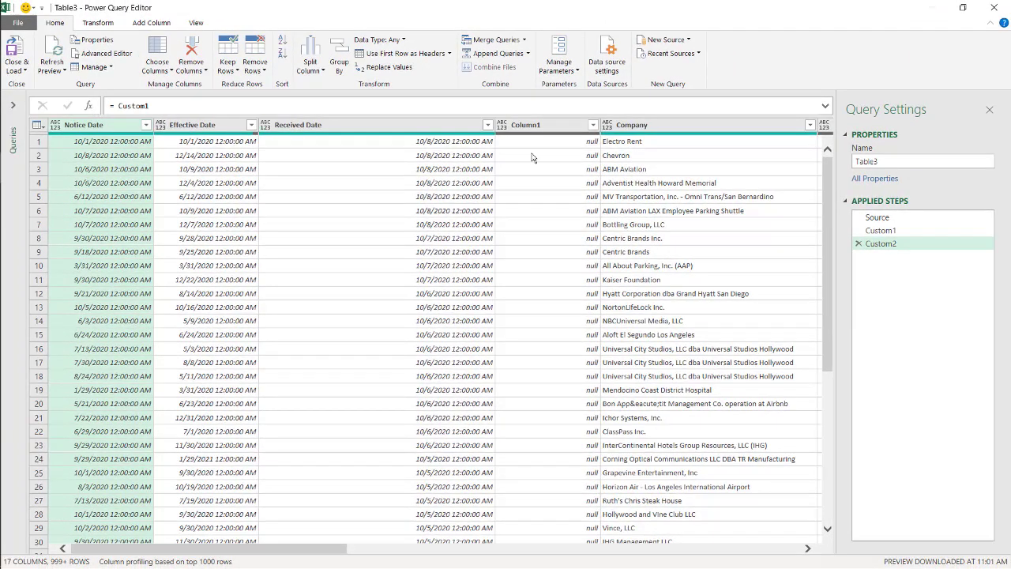
{"action": "left_click", "coordinate": [881, 229]}
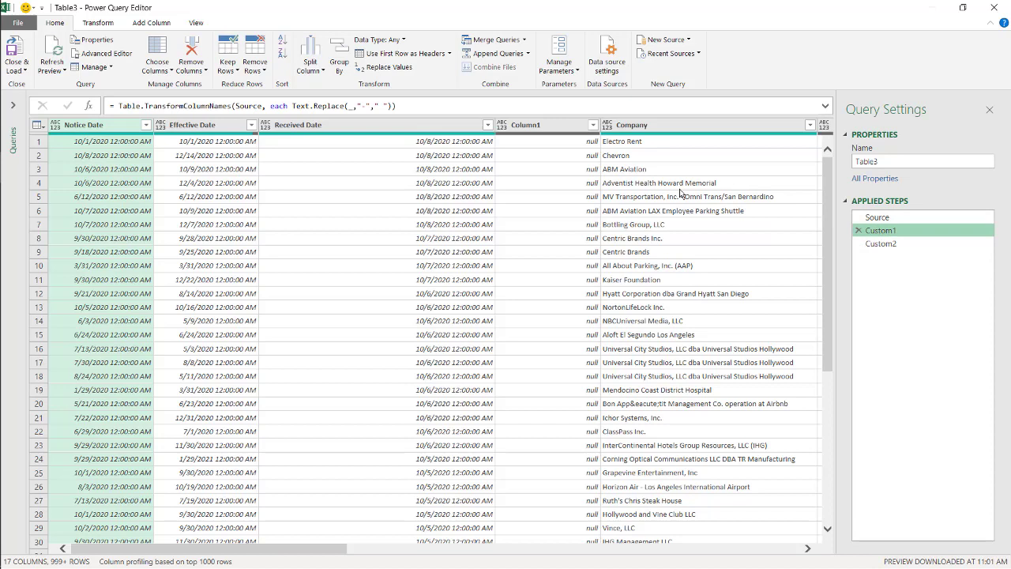
{"action": "left_click_drag", "start_coordinate": [405, 106], "coordinate": [96, 111]}
{"action": "key", "text": "ctrl+c"}
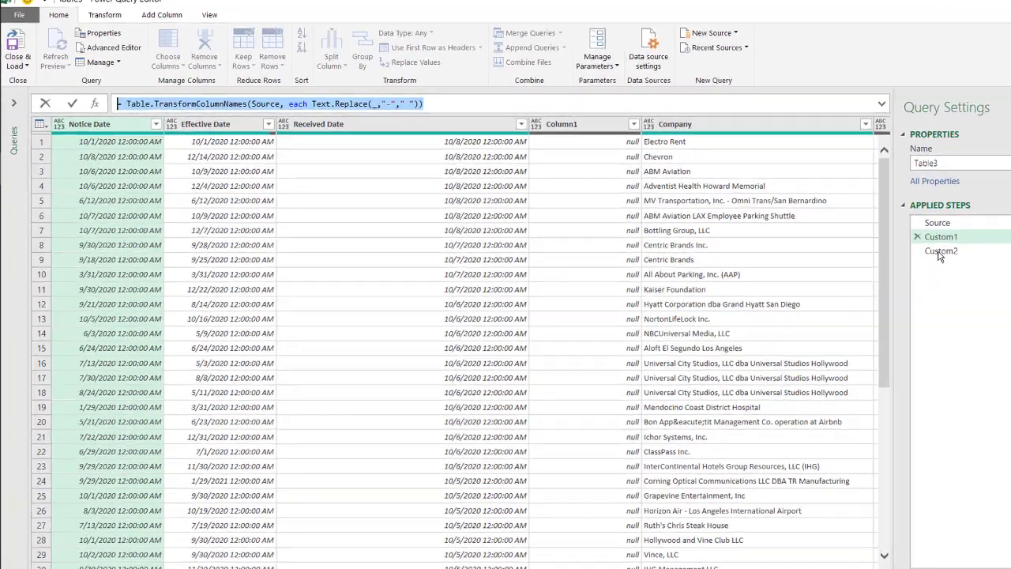
{"action": "left_click", "coordinate": [881, 243]}
{"action": "left_click_drag", "start_coordinate": [149, 106], "coordinate": [100, 105]}
{"action": "key", "text": "ctrl+v"}
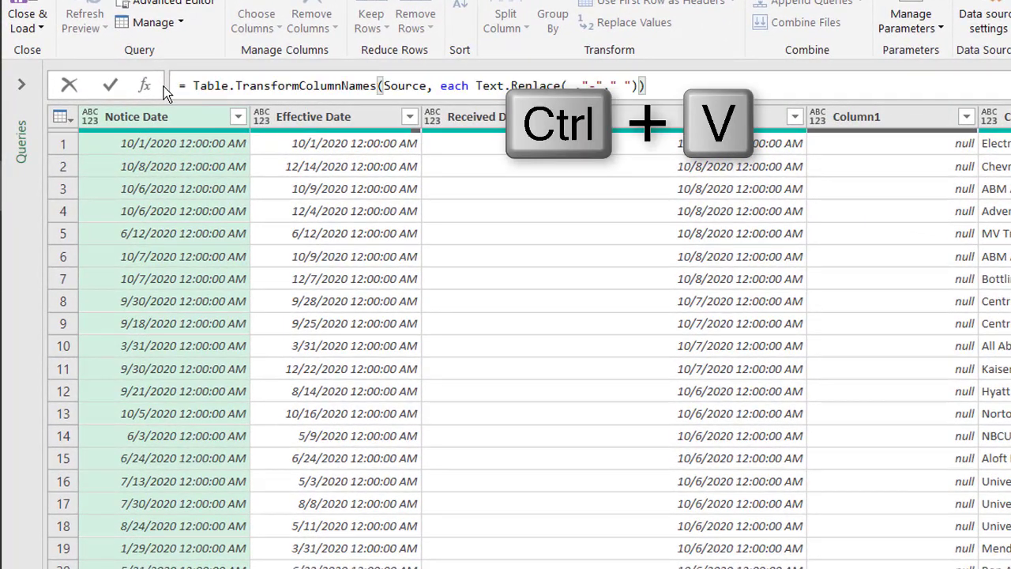
Edit the pasted formula to use Custom1, searching for "Column" and replacing with "Blank ".
{"action": "left_click", "coordinate": [423, 85]}
{"action": "key", "text": "BackSpace"}
{"action": "key", "text": "BackSpace"}
{"action": "key", "text": "BackSpace"}
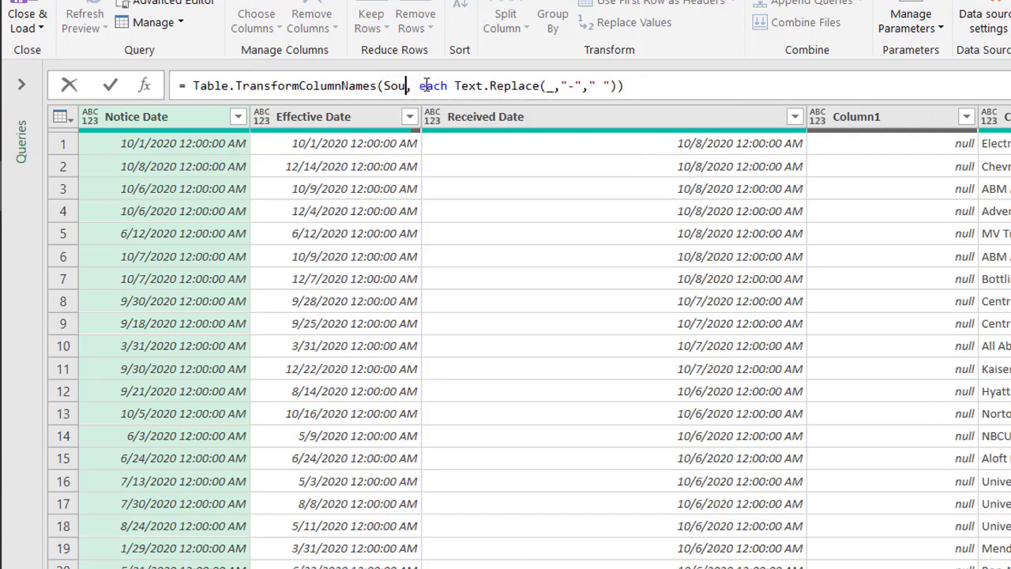
{"action": "key", "text": "BackSpace"}
{"action": "key", "text": "BackSpace"}
{"action": "key", "text": "BackSpace"}
{"action": "type", "text": "Cus"}
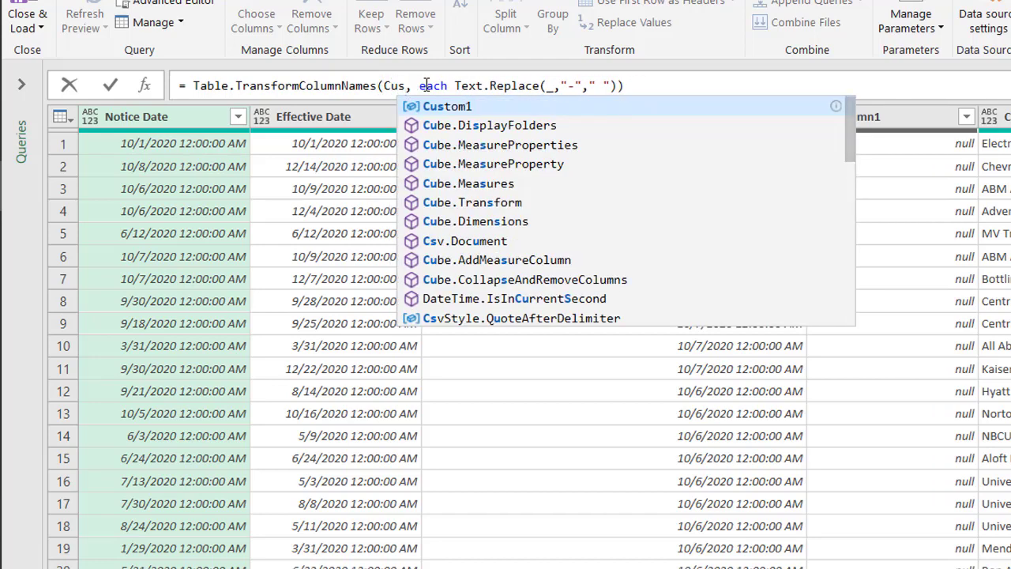
{"action": "type", "text": "tom1"}
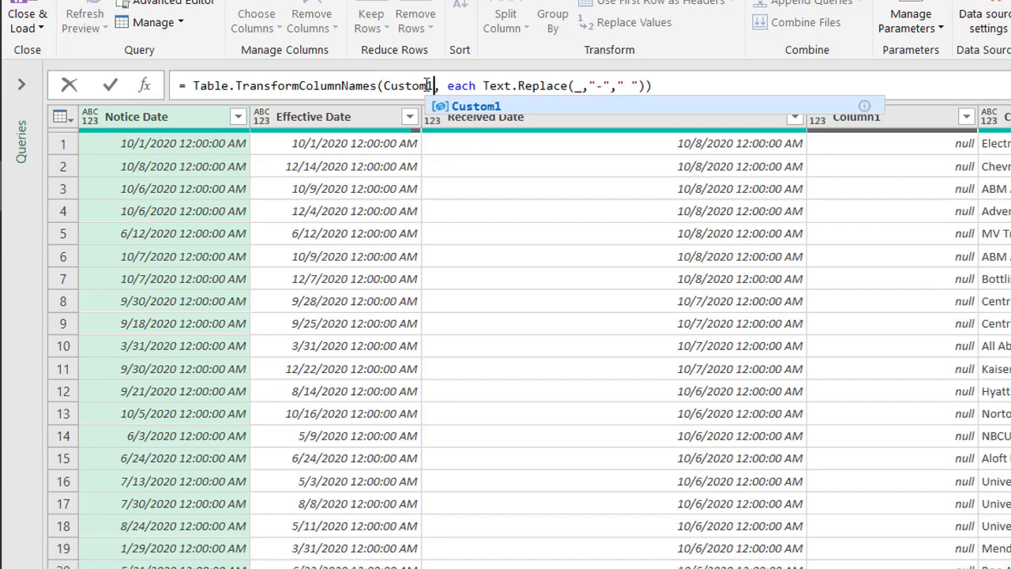
{"action": "left_click", "coordinate": [603, 85]}
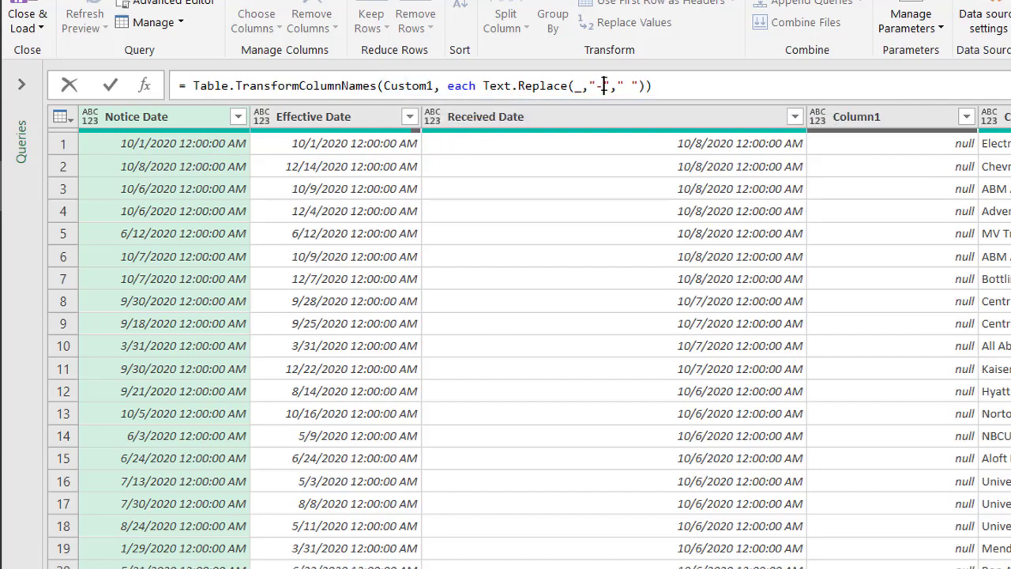
{"action": "key", "text": "BackSpace"}
{"action": "type", "text": "Column"}
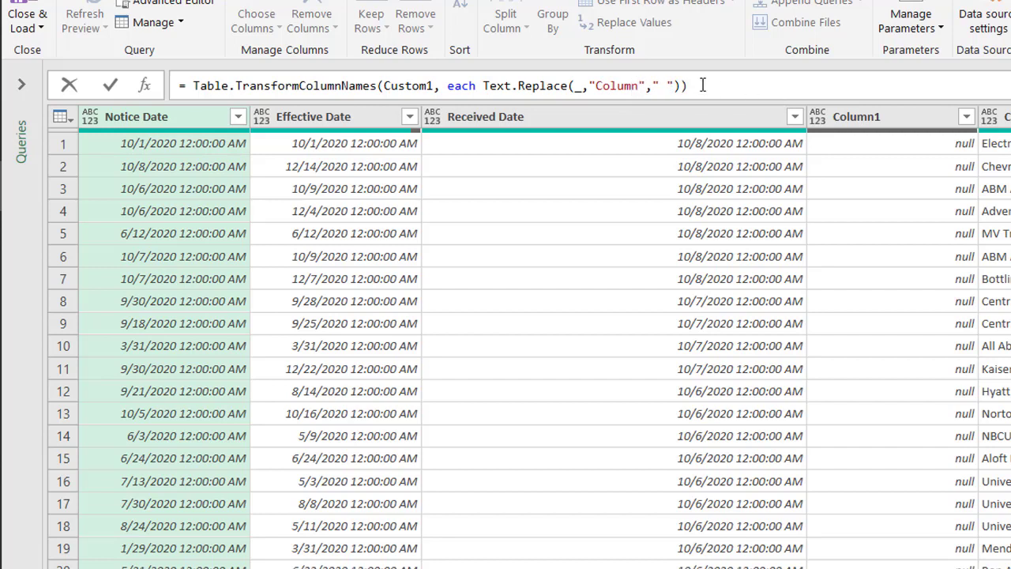
{"action": "left_click", "coordinate": [660, 85]}
{"action": "type", "text": "0lank"}
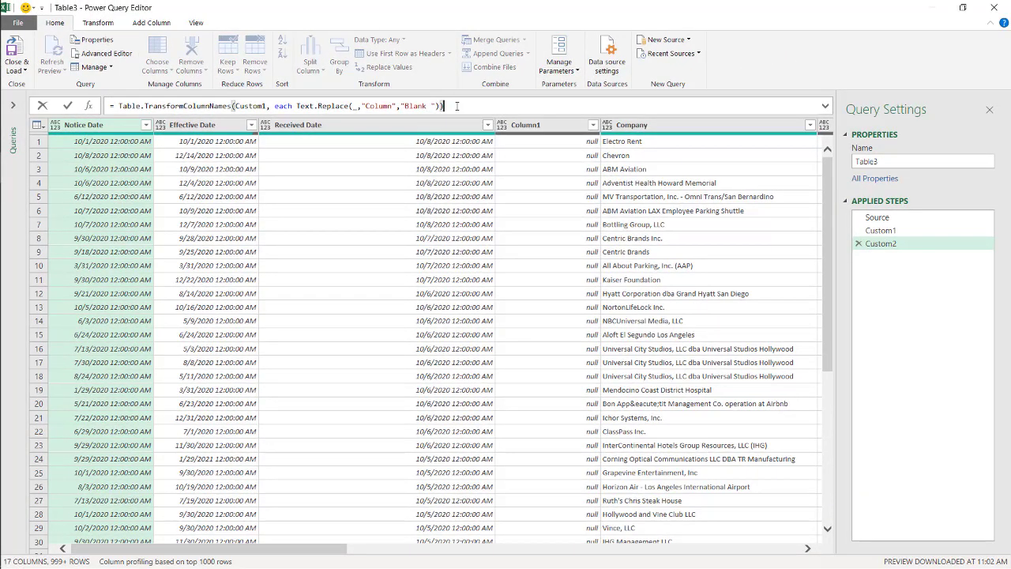
Apply the Column-to-Blank formula, check the Blank headers, and load the query to Excel as Table3_2.
{"action": "key", "text": "Return"}
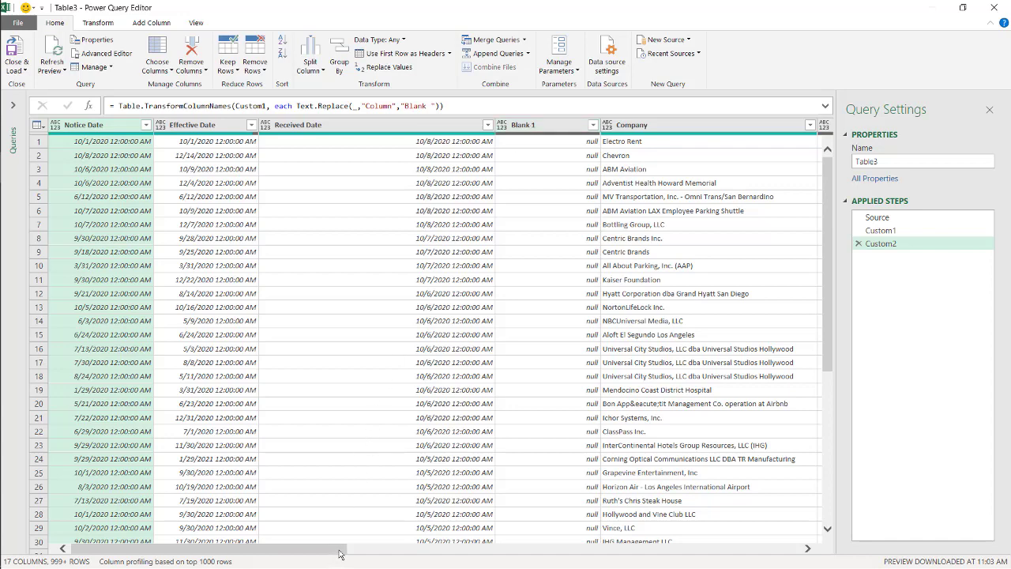
{"action": "scroll", "coordinate": [340, 553], "scroll_direction": "right", "scroll_amount": 5}
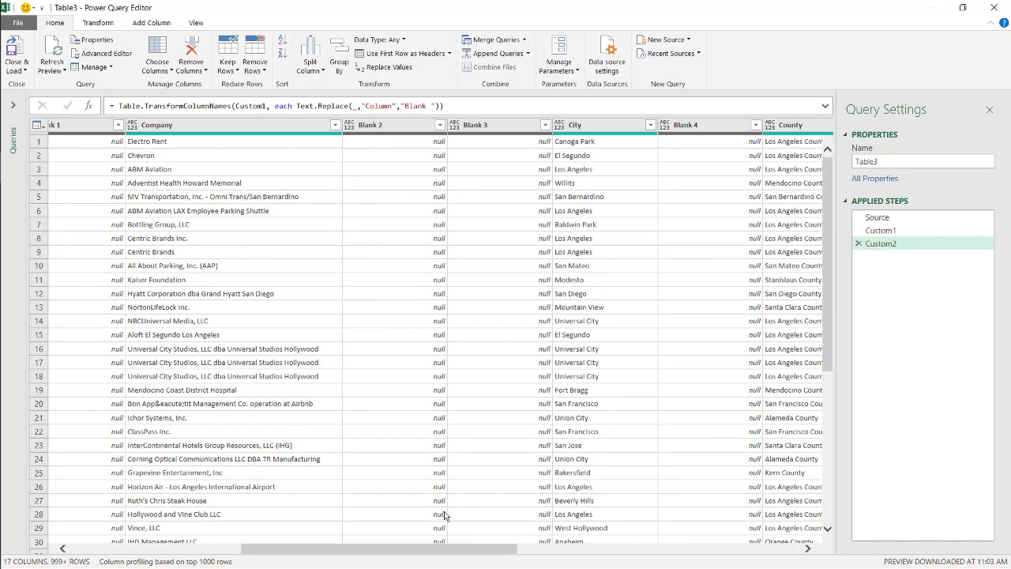
{"action": "left_click", "coordinate": [20, 49]}
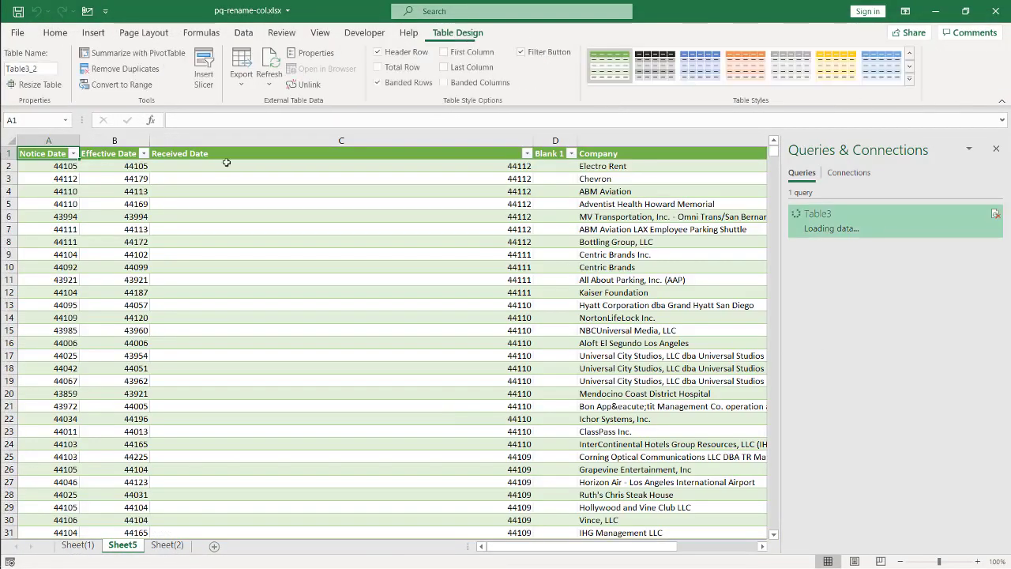
{"action": "left_click", "coordinate": [122, 158]}
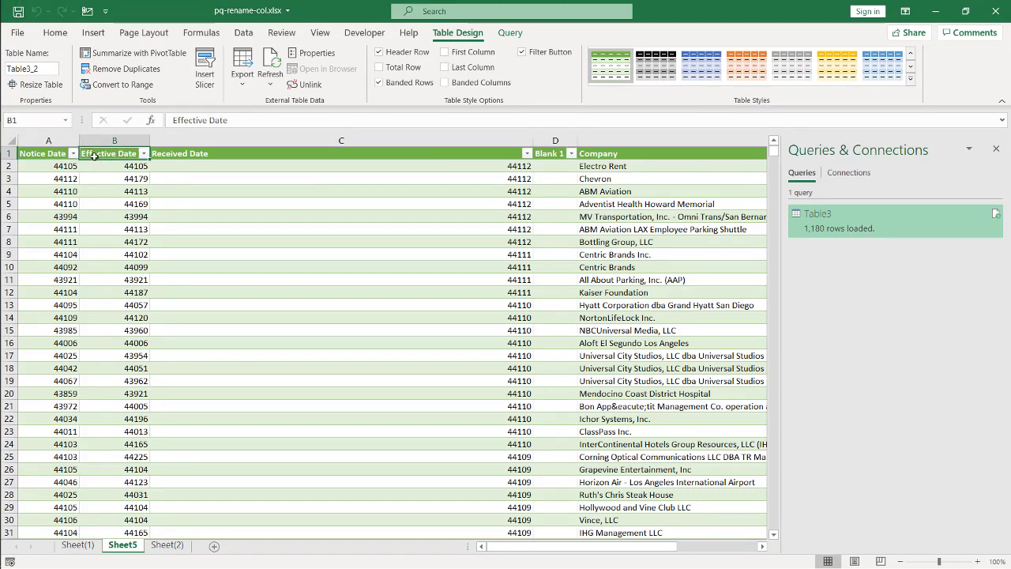
{"action": "left_click", "coordinate": [40, 155]}
{"action": "left_click", "coordinate": [259, 160]}
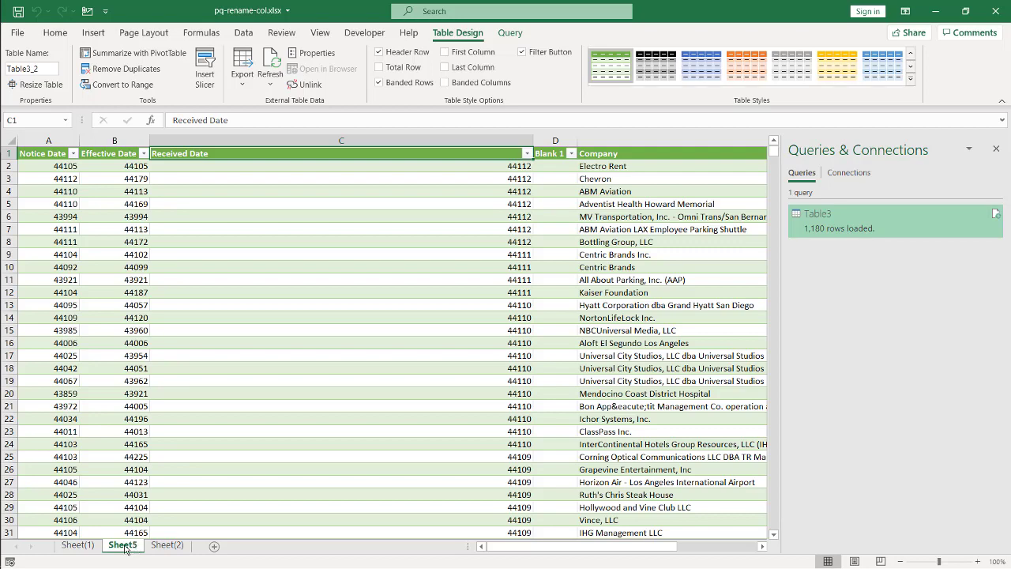
{"action": "left_click", "coordinate": [78, 545]}
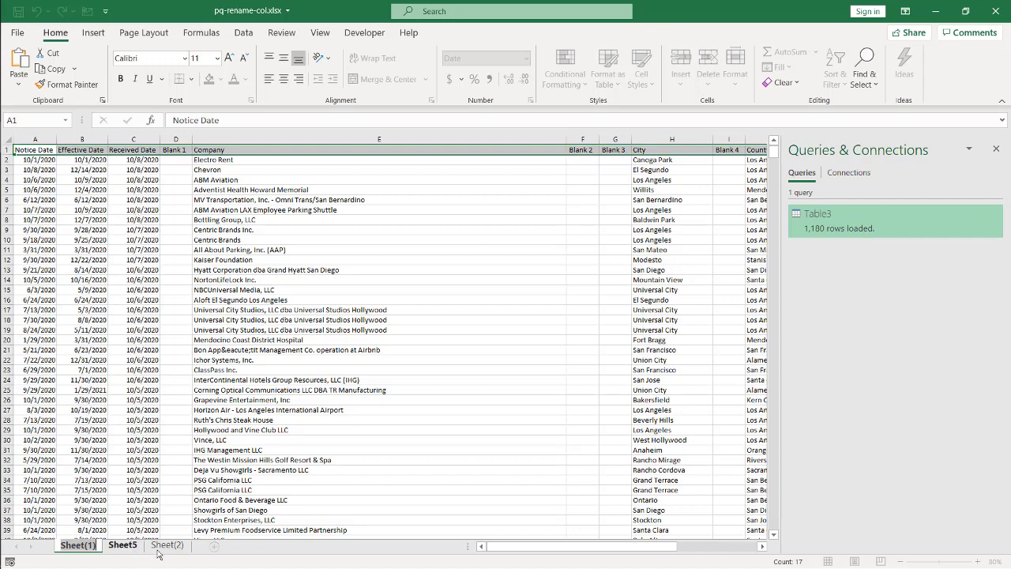
{"action": "left_click", "coordinate": [127, 546]}
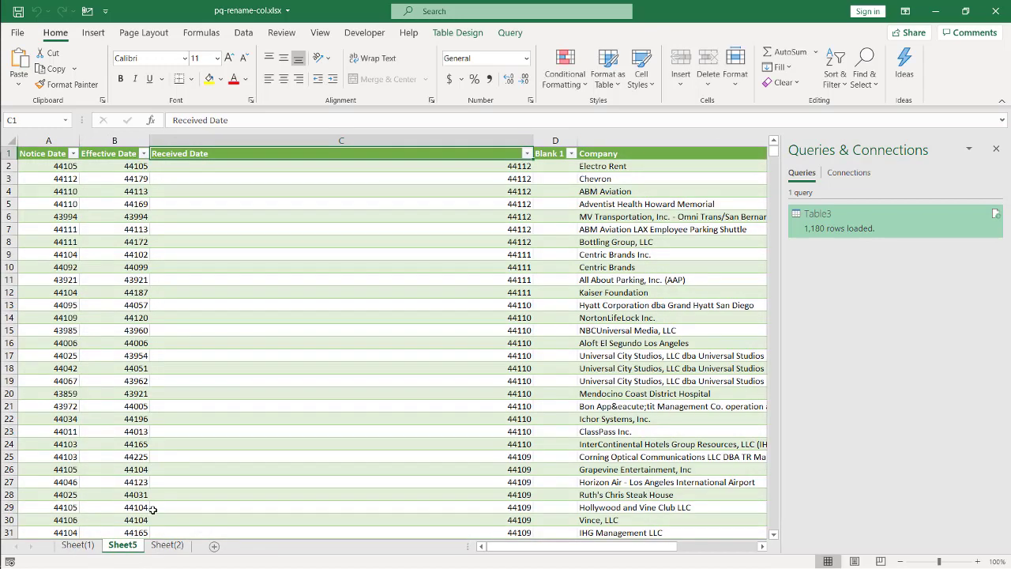